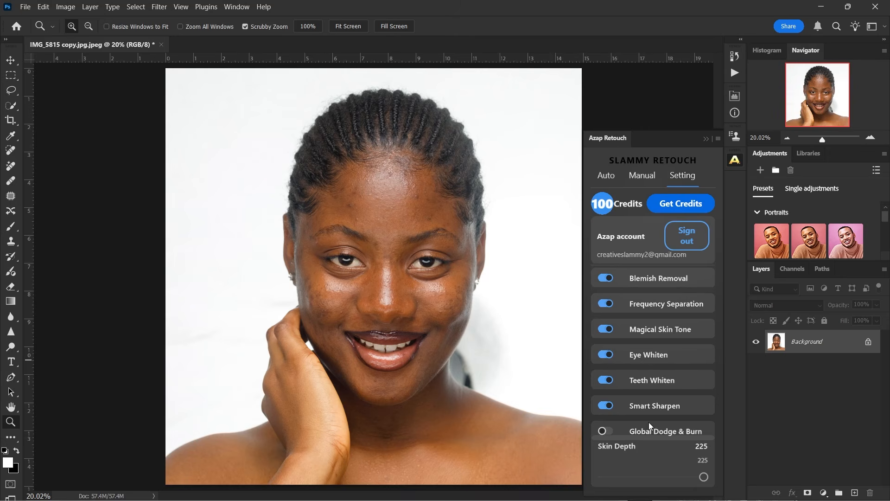
Step: Run the Azap automatic retouch on the portrait and toggle the resulting group's visibility to check its effect
{"action": "left_click", "coordinate": [606, 175]}
{"action": "left_click", "coordinate": [653, 255]}
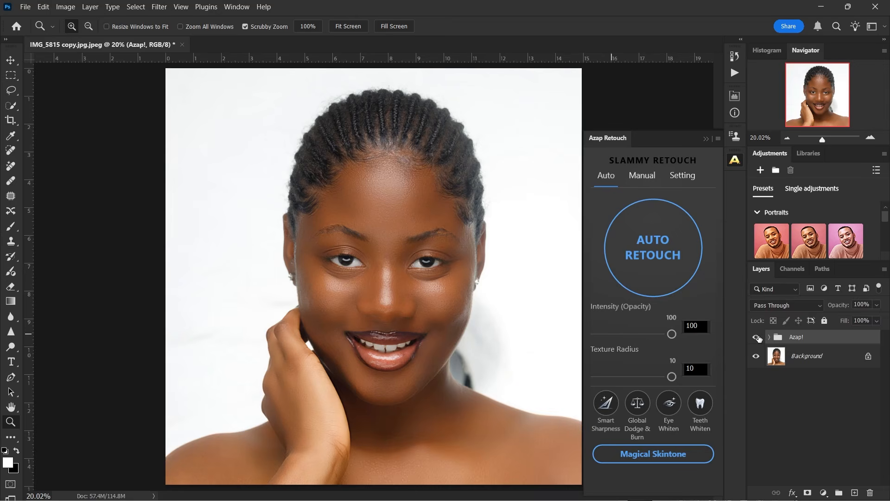
{"action": "left_click", "coordinate": [757, 338]}
{"action": "left_click", "coordinate": [758, 338]}
Step: Compare the portrait with and without the Azap! group, first close up on the face and then at full view
{"action": "mouse_move", "coordinate": [376, 210]}
{"action": "left_mouse_down"}
{"action": "mouse_move", "coordinate": [401, 242]}
{"action": "mouse_move", "coordinate": [429, 248]}
{"action": "left_mouse_up"}
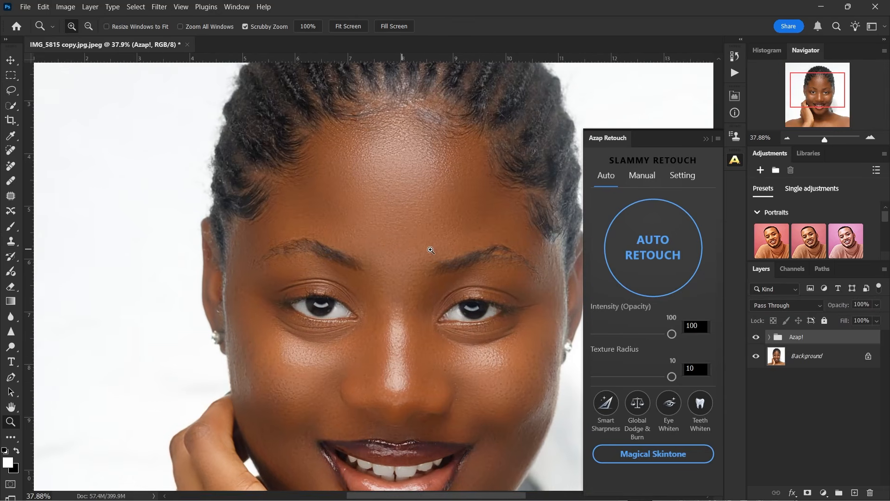
{"action": "left_click", "coordinate": [705, 138]}
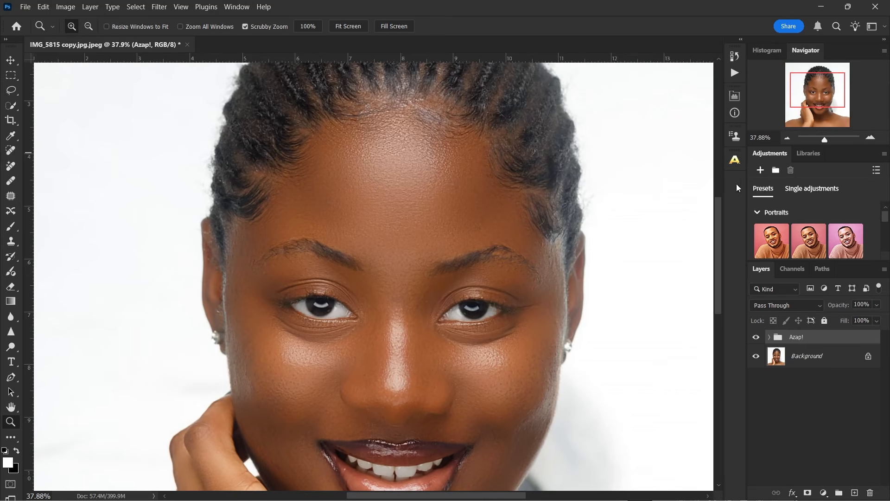
{"action": "left_click", "coordinate": [756, 338]}
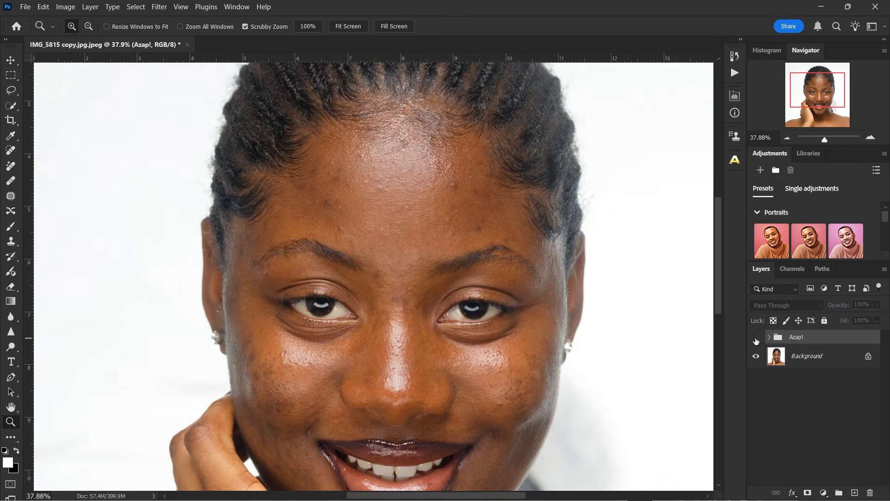
{"action": "left_click", "coordinate": [756, 338]}
{"action": "left_click_drag", "start_coordinate": [464, 245], "coordinate": [483, 247]}
{"action": "left_click", "coordinate": [756, 338]}
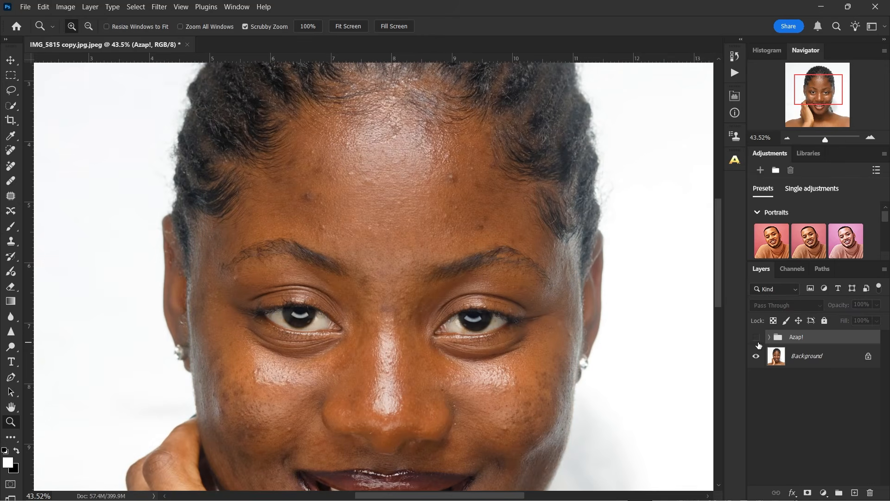
{"action": "left_click", "coordinate": [756, 338]}
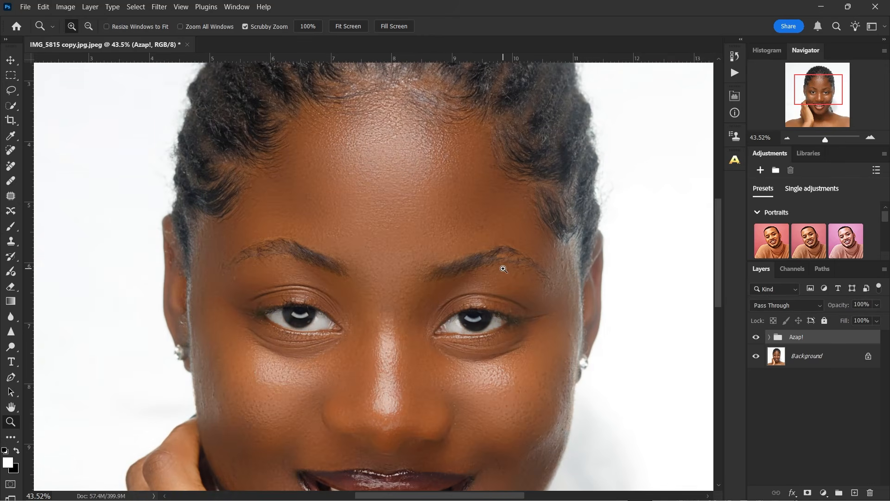
{"action": "left_click", "coordinate": [185, 6]}
{"action": "left_click", "coordinate": [213, 110]}
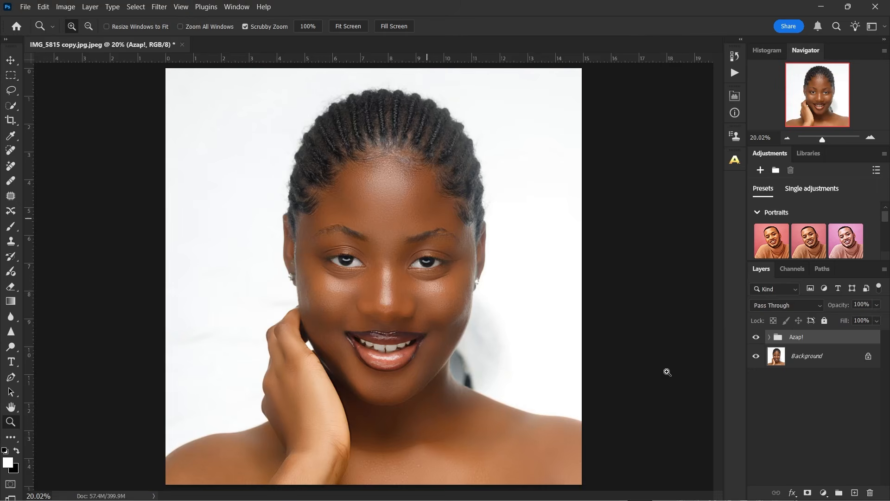
{"action": "left_click", "coordinate": [757, 338]}
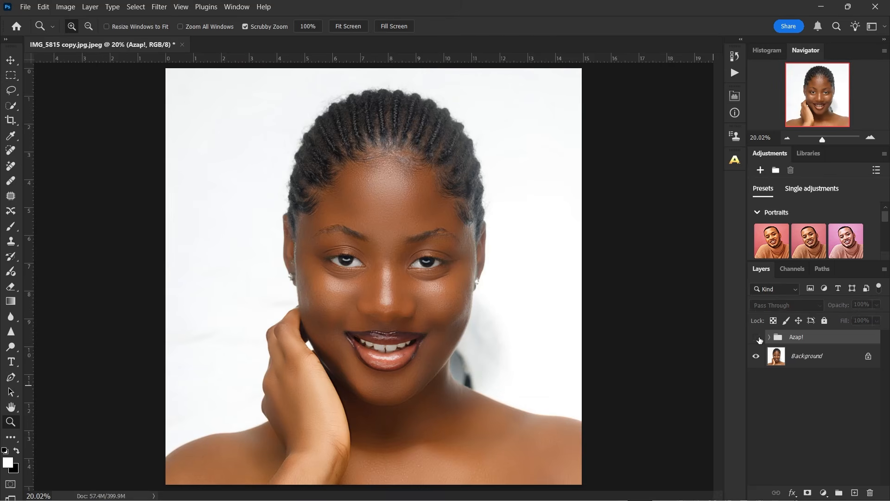
{"action": "left_click", "coordinate": [757, 338]}
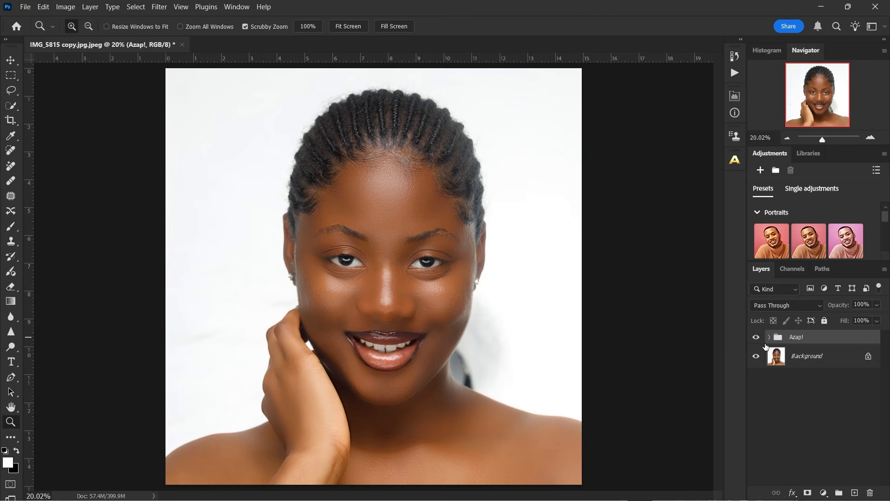
Step: Examine each retouch layer in the Azap! group by hiding them all and restoring them from Blemish Removal up to Smart sharpen
{"action": "left_click", "coordinate": [769, 337]}
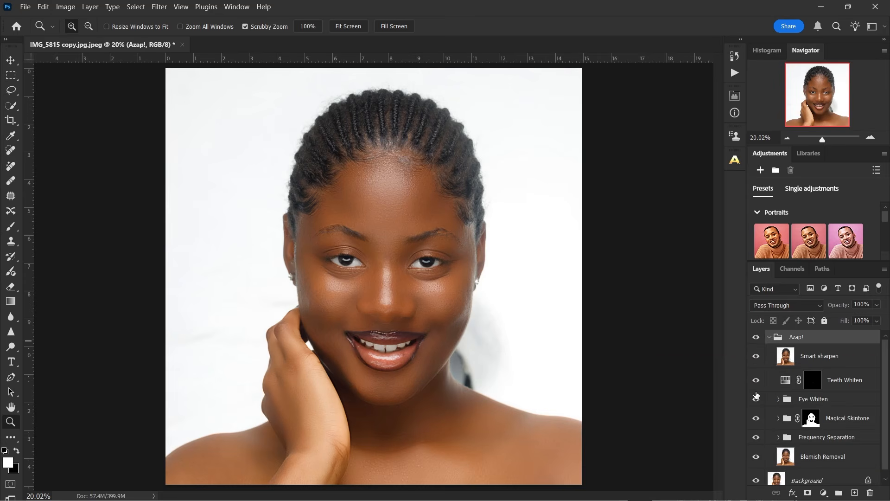
{"action": "left_click_drag", "start_coordinate": [757, 402], "coordinate": [759, 459]}
{"action": "left_click", "coordinate": [756, 457]}
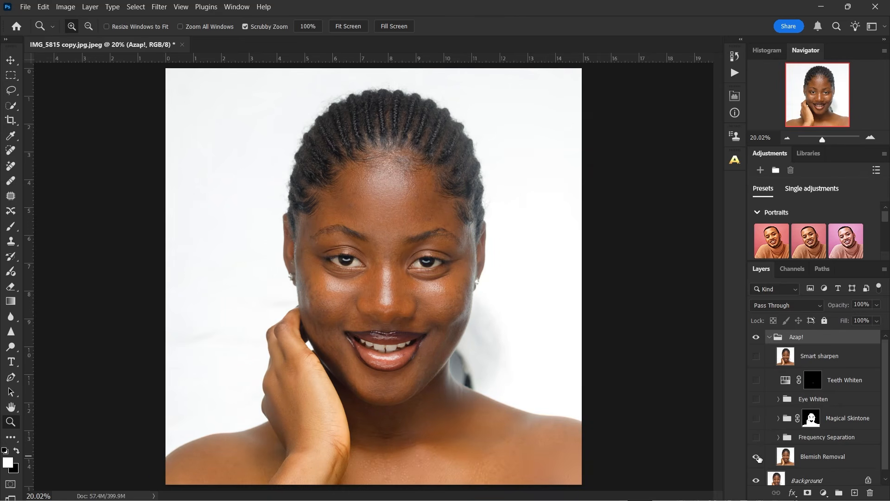
{"action": "left_click", "coordinate": [758, 440]}
{"action": "left_click", "coordinate": [757, 419]}
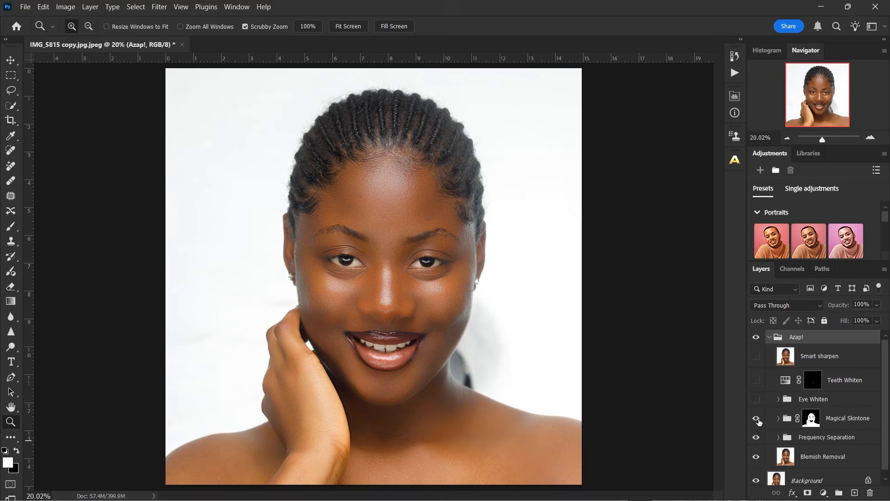
{"action": "left_click", "coordinate": [756, 399]}
{"action": "left_click", "coordinate": [757, 381]}
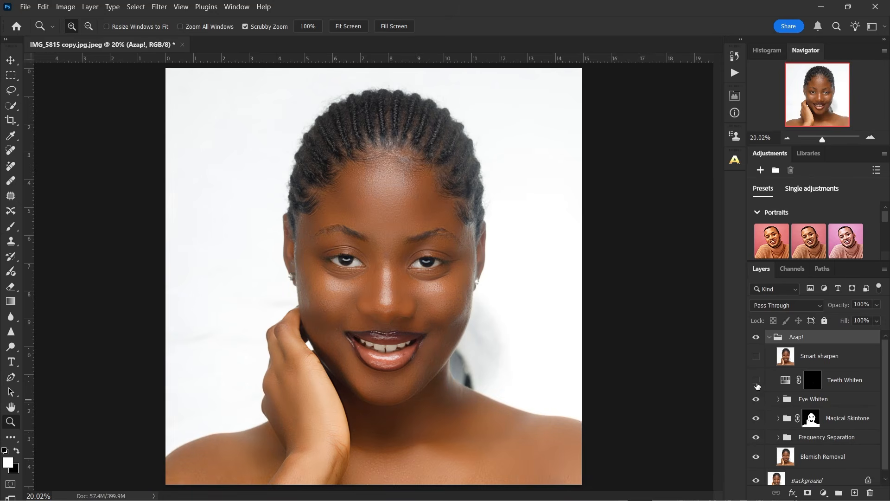
{"action": "left_click", "coordinate": [756, 356]}
{"action": "left_click", "coordinate": [770, 338]}
{"action": "left_click", "coordinate": [755, 338]}
{"action": "left_click", "coordinate": [754, 338]}
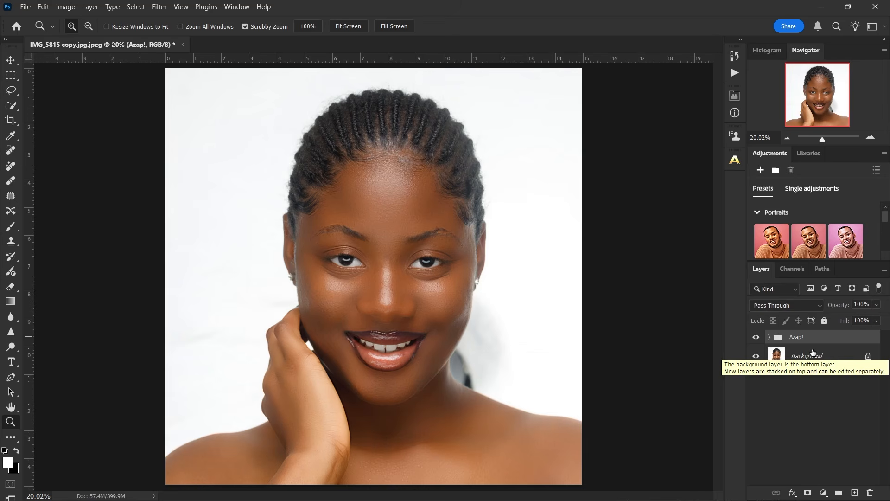
{"action": "left_click", "coordinate": [737, 160]}
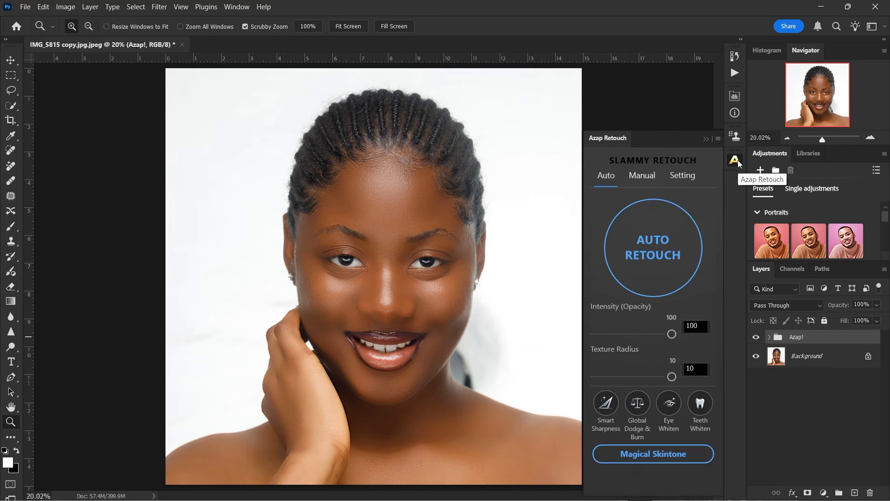
{"action": "left_click", "coordinate": [706, 140]}
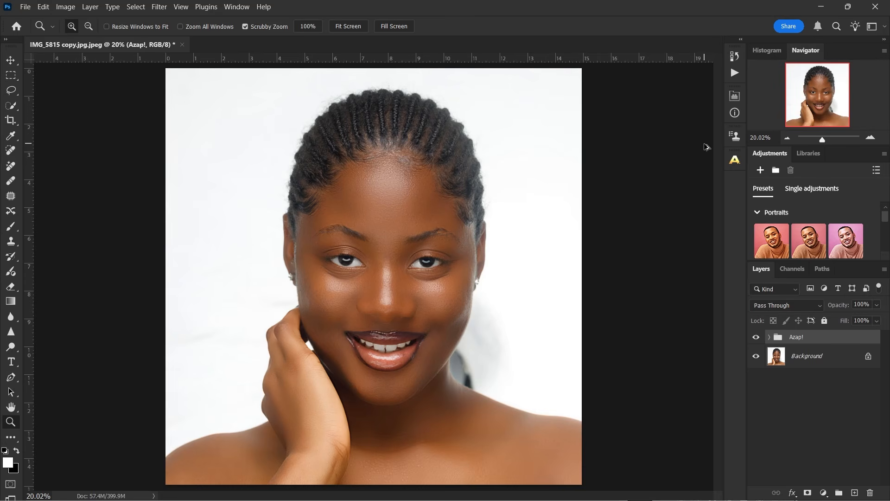
Step: Stamp all visible layers into a new layer above the Azap! group and open it in the Camera Raw Filter
{"action": "key", "text": "ctrl+shift+alt+e"}
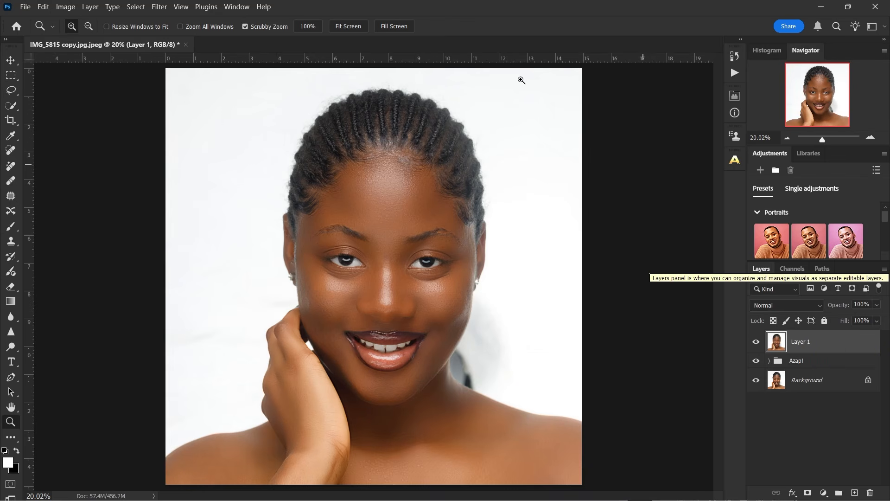
{"action": "left_click", "coordinate": [159, 7]}
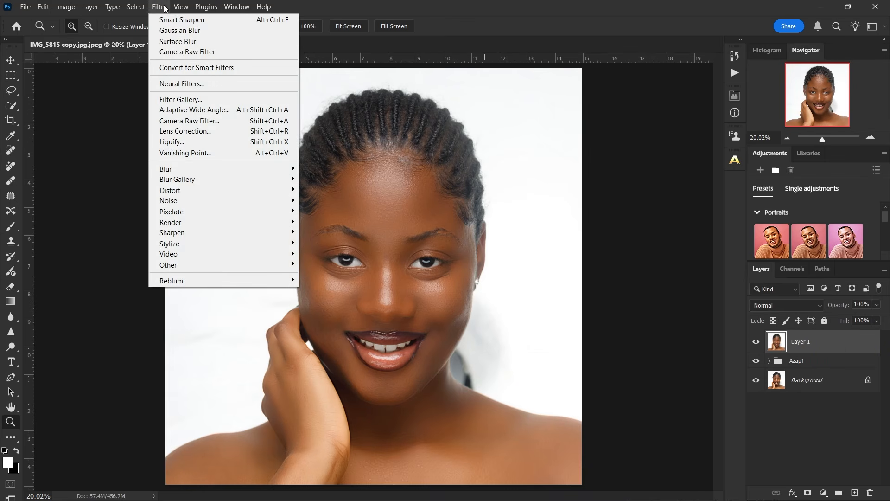
{"action": "left_click", "coordinate": [209, 122]}
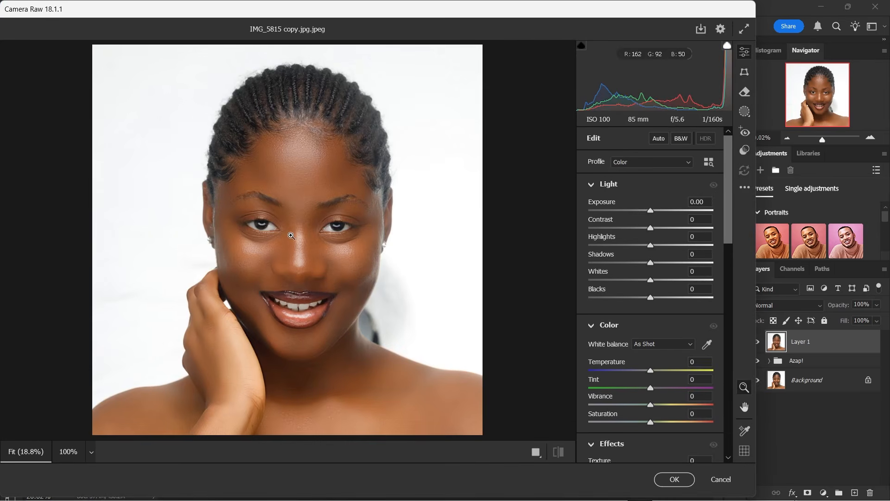
Step: Set the effects to Texture +30, Clarity +6, Dehaze +6 and Grain 7
{"action": "left_click_drag", "start_coordinate": [291, 235], "coordinate": [336, 242]}
{"action": "left_click", "coordinate": [336, 241], "text": "alt"}
{"action": "scroll", "coordinate": [624, 354], "scroll_direction": "down", "scroll_amount": 3}
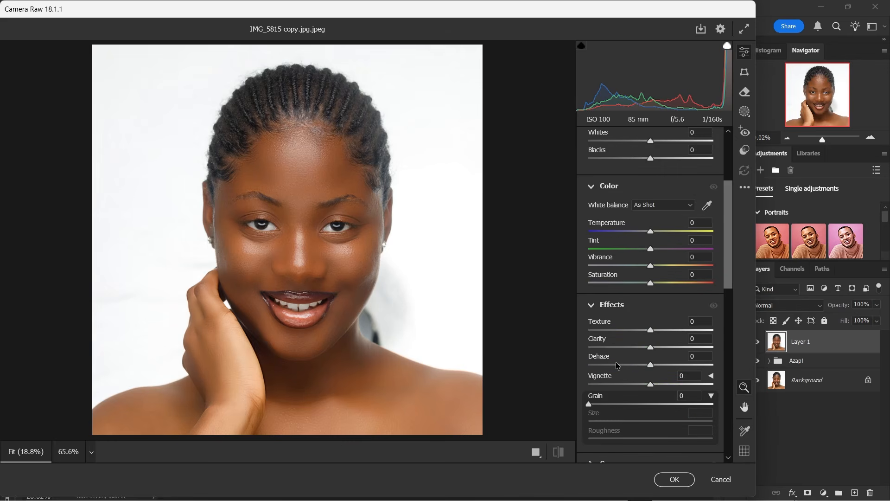
{"action": "left_click_drag", "start_coordinate": [601, 326], "coordinate": [618, 359]}
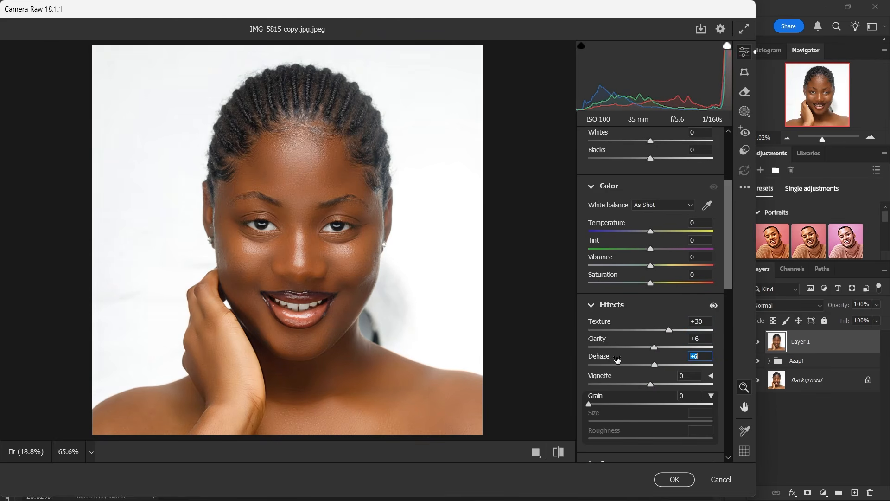
{"action": "left_click", "coordinate": [599, 404]}
Step: Compare the face close up with the default and current Camera Raw settings to check the effects adjustments
{"action": "scroll", "coordinate": [607, 408], "scroll_direction": "down", "scroll_amount": 5}
{"action": "scroll", "coordinate": [297, 263], "scroll_direction": "up", "scroll_amount": 3}
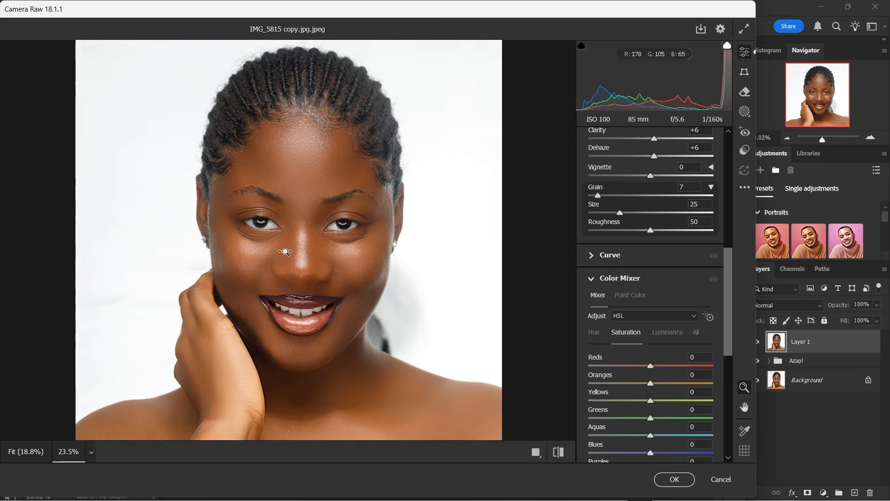
{"action": "scroll", "coordinate": [297, 264], "scroll_direction": "up", "scroll_amount": 1}
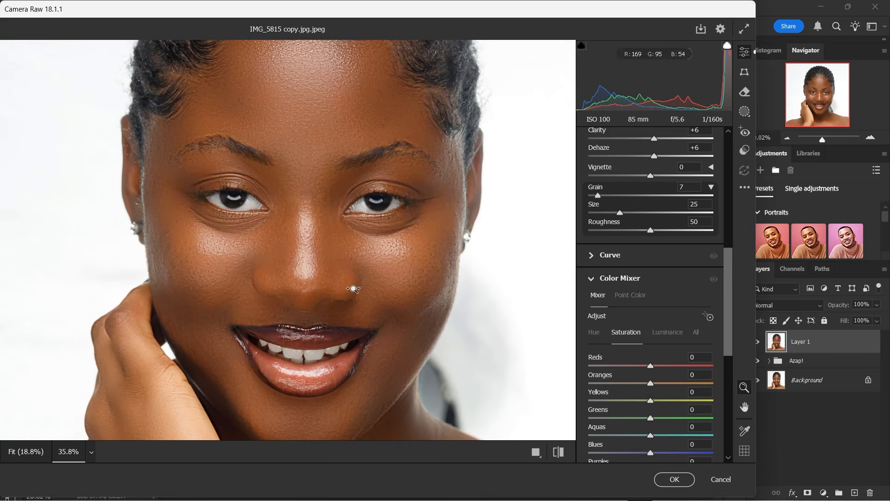
{"action": "left_click", "coordinate": [559, 453]}
{"action": "left_click", "coordinate": [556, 453]}
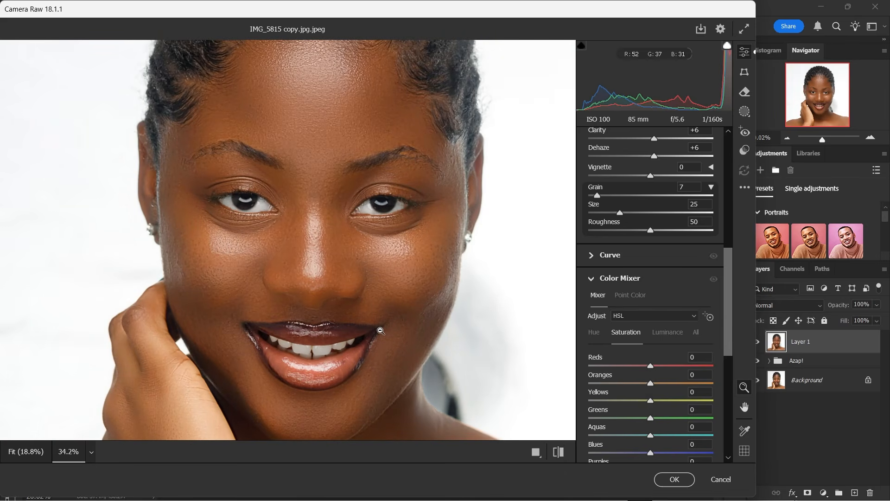
{"action": "scroll", "coordinate": [356, 330], "scroll_direction": "down", "scroll_amount": 2}
{"action": "scroll", "coordinate": [356, 330], "scroll_direction": "down", "scroll_amount": 2}
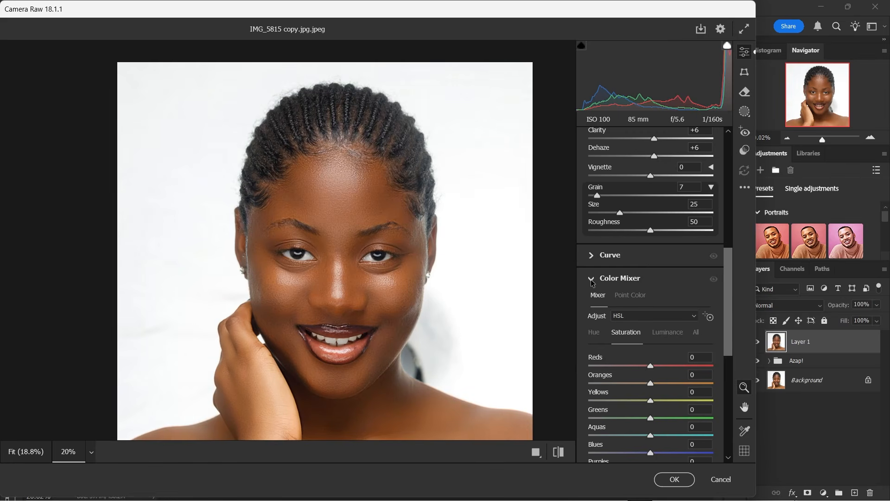
Step: Sharpen the portrait with Sharpening 55, Radius 3.0 and Detail 49
{"action": "scroll", "coordinate": [598, 287], "scroll_direction": "down", "scroll_amount": 6}
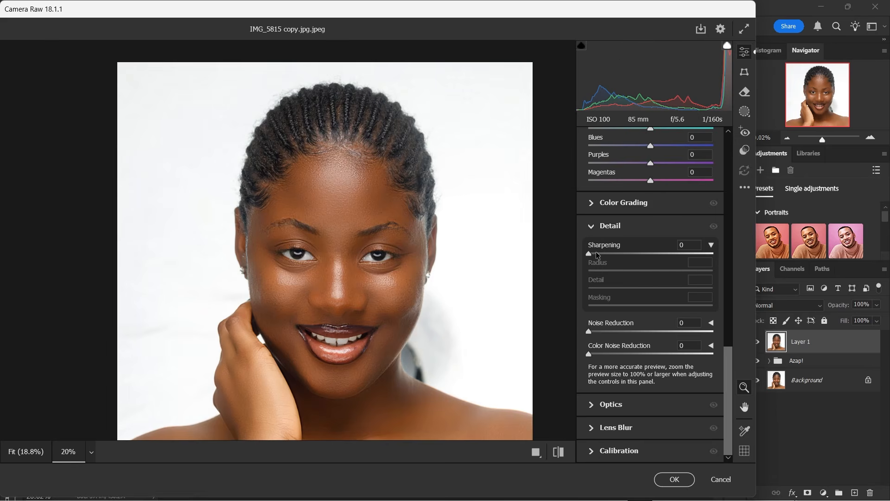
{"action": "left_click_drag", "start_coordinate": [590, 253], "coordinate": [715, 285]}
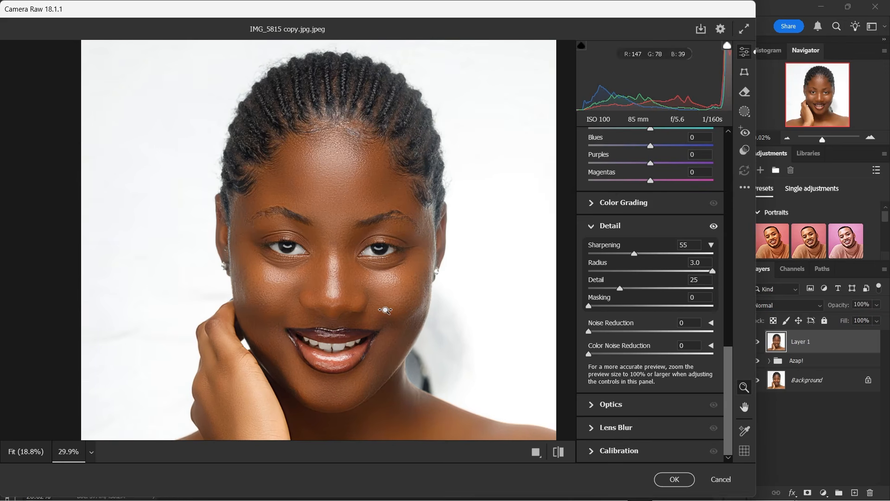
{"action": "left_click_drag", "start_coordinate": [384, 312], "coordinate": [440, 323]}
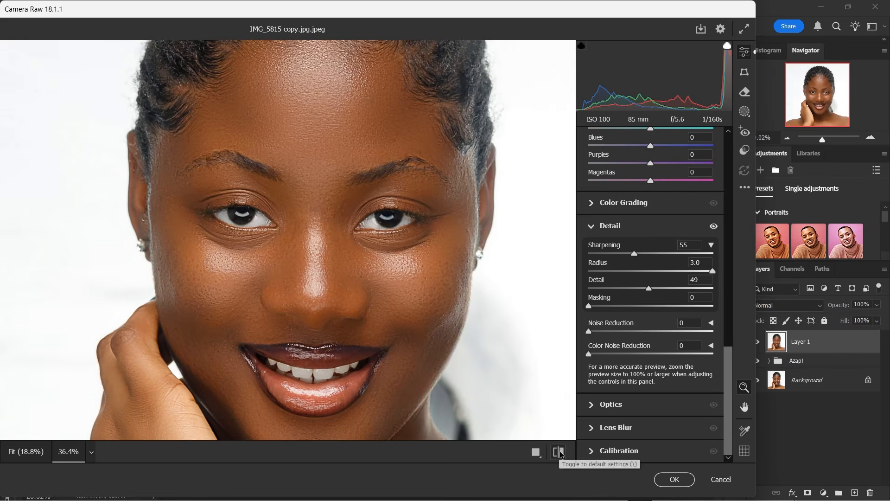
Step: Inspect the sharpened skin texture close up by switching between the default and current settings
{"action": "left_click_drag", "start_coordinate": [364, 315], "coordinate": [377, 324]}
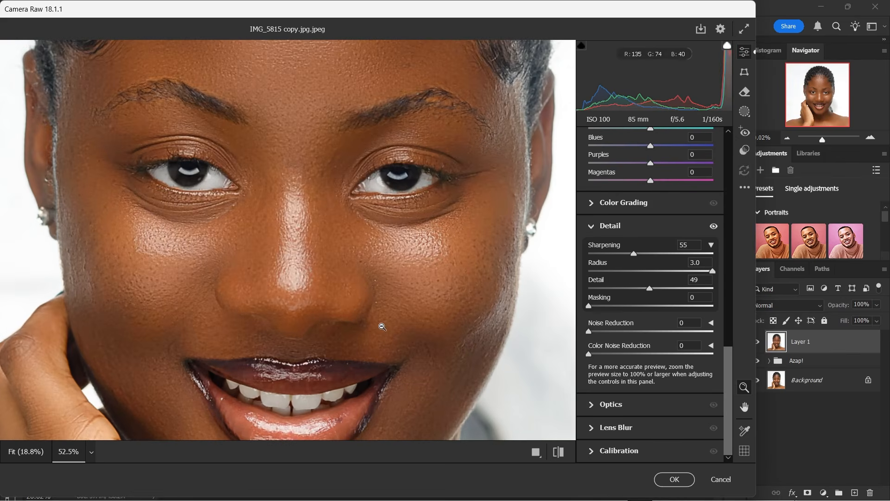
{"action": "left_click", "coordinate": [557, 454]}
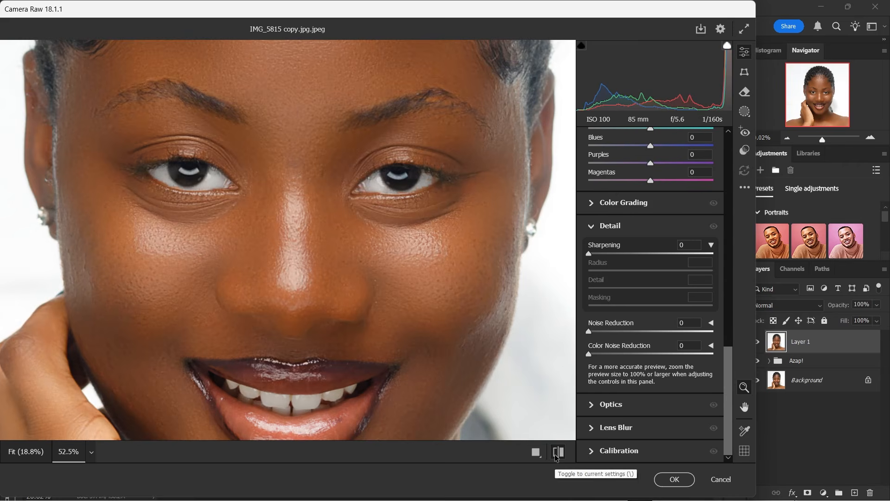
{"action": "left_click", "coordinate": [558, 453]}
{"action": "left_click_drag", "start_coordinate": [417, 342], "coordinate": [410, 278]}
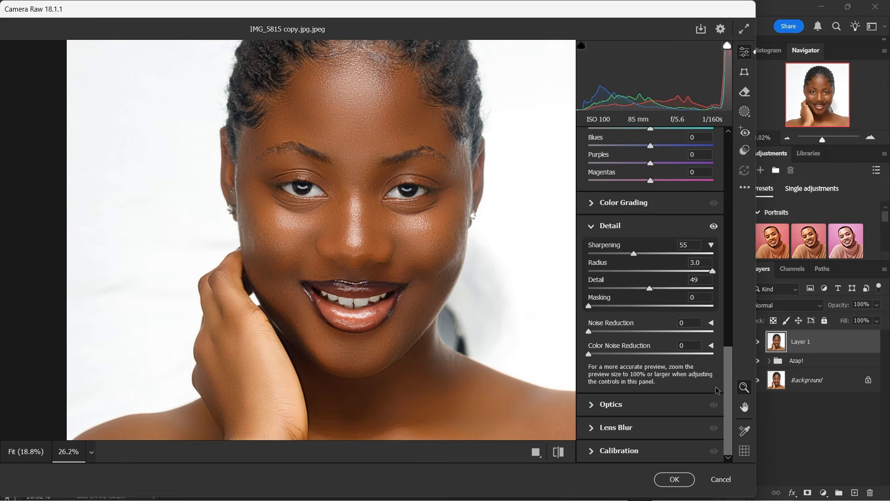
{"action": "scroll", "coordinate": [717, 390], "scroll_direction": "up", "scroll_amount": 5}
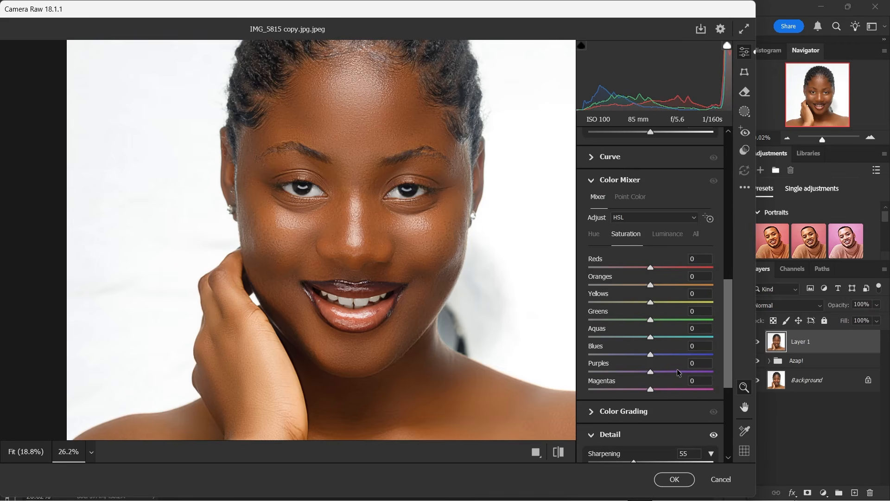
{"action": "scroll", "coordinate": [679, 372], "scroll_direction": "up", "scroll_amount": 10}
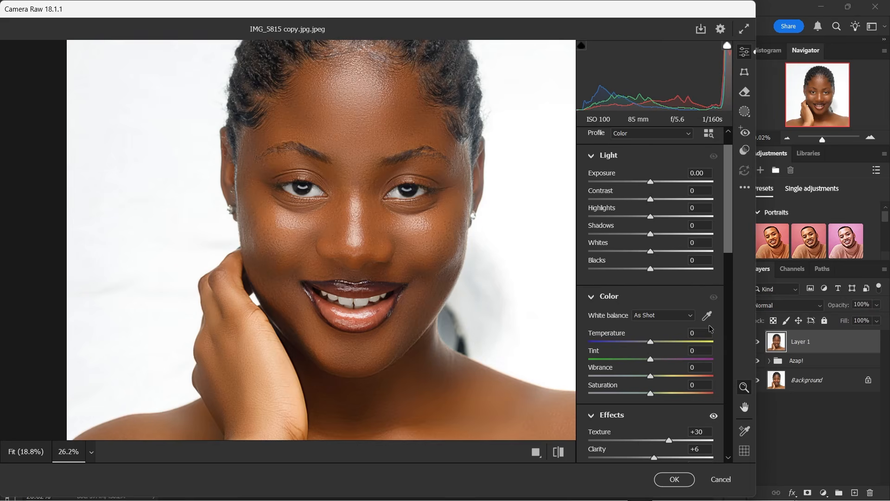
{"action": "scroll", "coordinate": [357, 287], "scroll_direction": "down", "scroll_amount": 3}
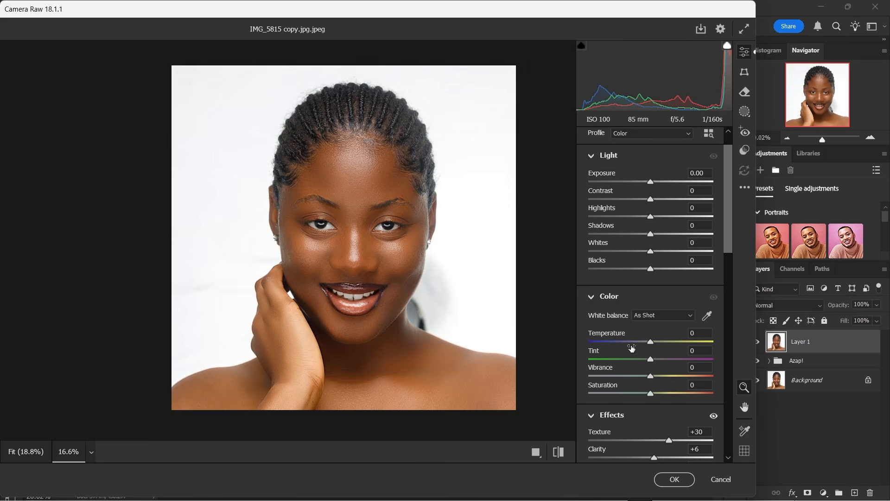
{"action": "scroll", "coordinate": [632, 350], "scroll_direction": "down", "scroll_amount": 3}
{"action": "scroll", "coordinate": [632, 355], "scroll_direction": "up", "scroll_amount": 4}
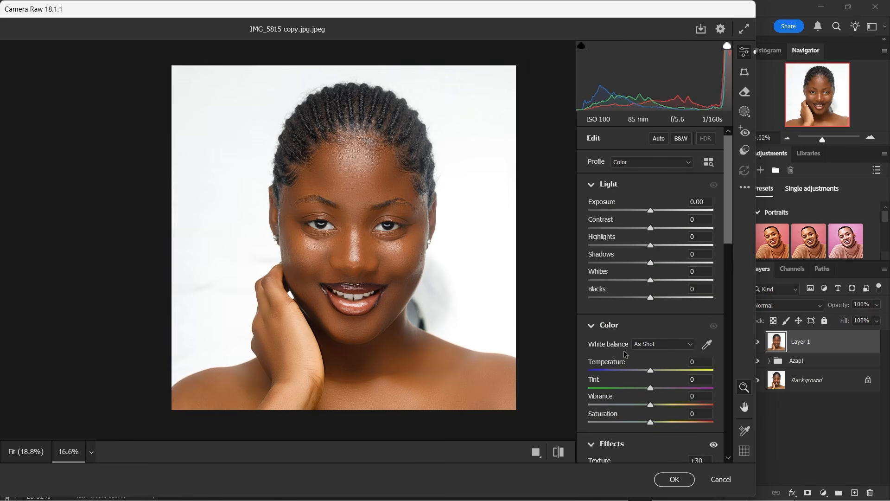
Step: Correct the white balance by sampling the light grey background beside the neck
{"action": "scroll", "coordinate": [626, 354], "scroll_direction": "down", "scroll_amount": 3}
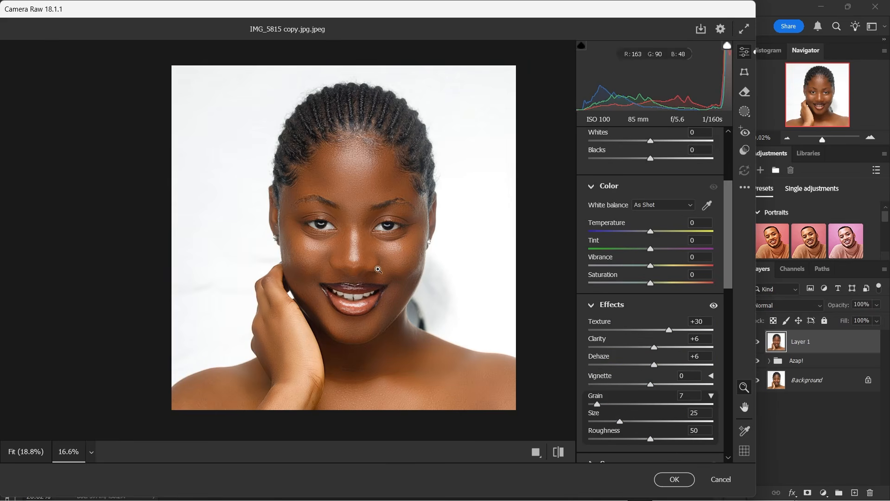
{"action": "left_click", "coordinate": [707, 206]}
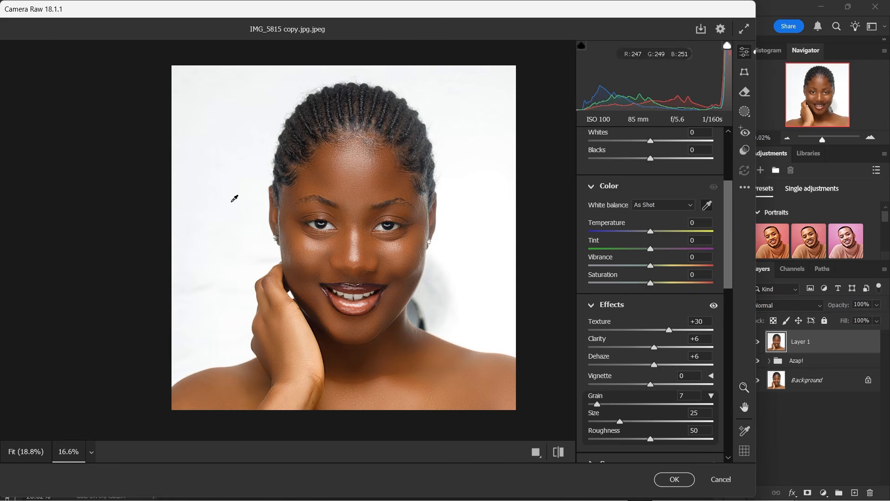
{"action": "left_click", "coordinate": [253, 197]}
{"action": "left_click", "coordinate": [538, 296]}
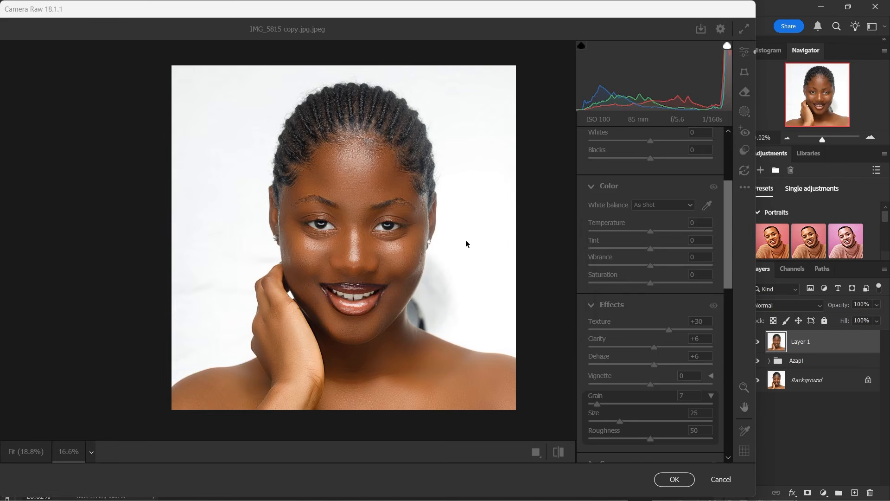
{"action": "left_click", "coordinate": [708, 206]}
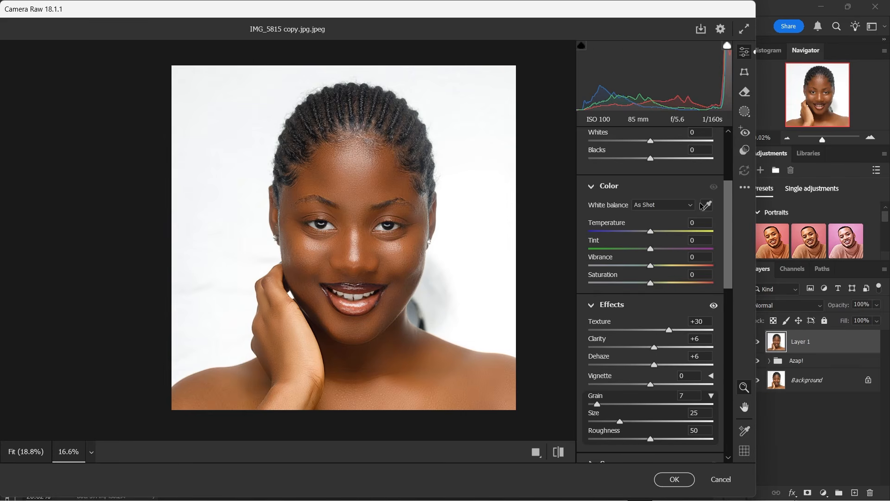
{"action": "left_click", "coordinate": [706, 206]}
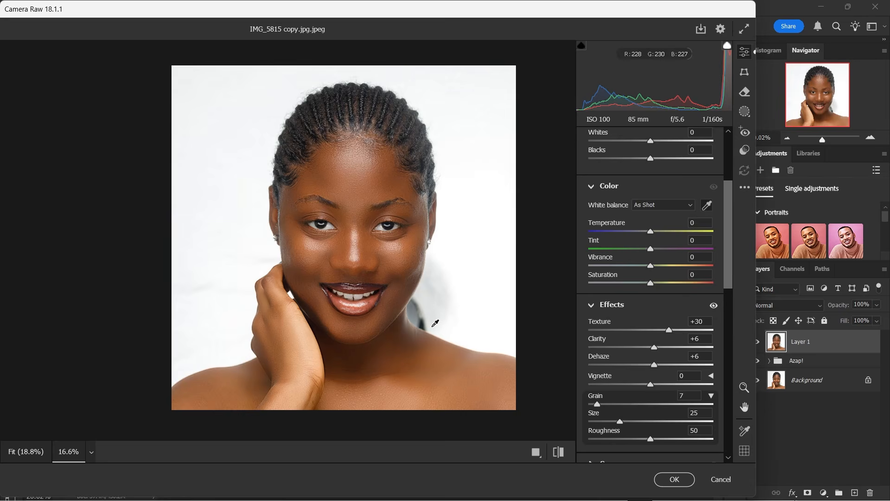
{"action": "left_click", "coordinate": [430, 327]}
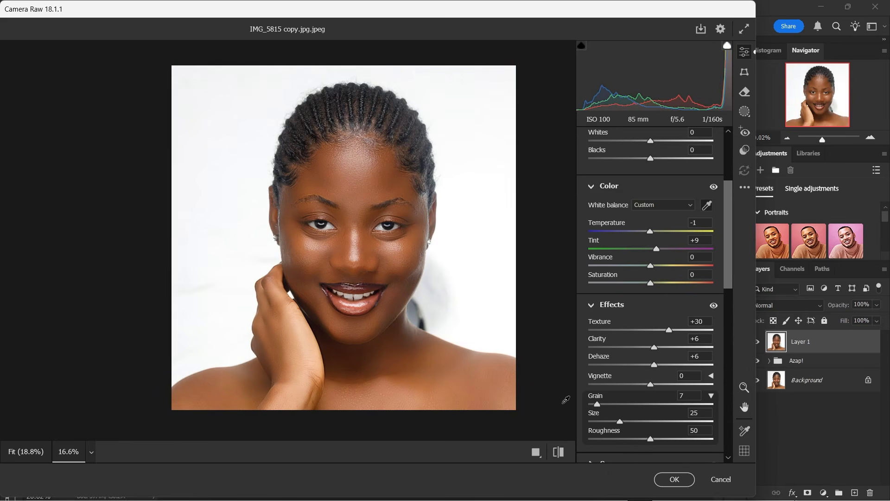
Step: In the Color Mixer, set the Oranges hue to +9 and the Oranges luminance to +13
{"action": "scroll", "coordinate": [690, 385], "scroll_direction": "down", "scroll_amount": 6}
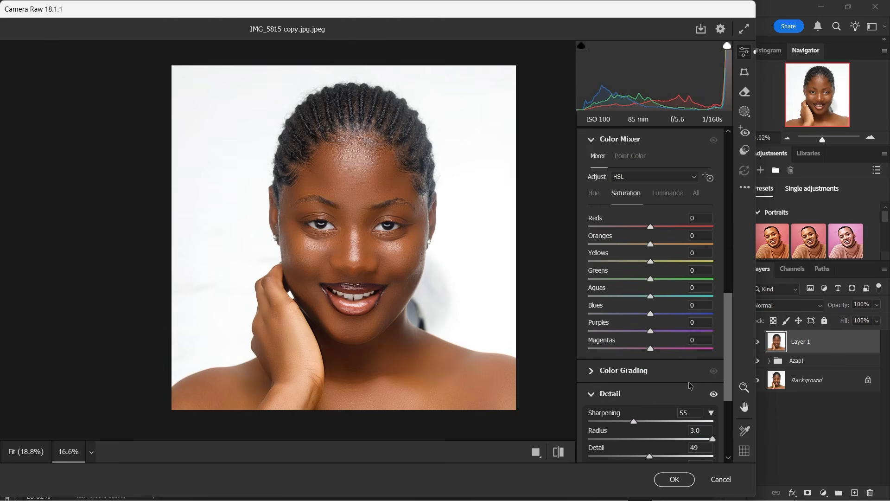
{"action": "scroll", "coordinate": [658, 336], "scroll_direction": "up", "scroll_amount": 2}
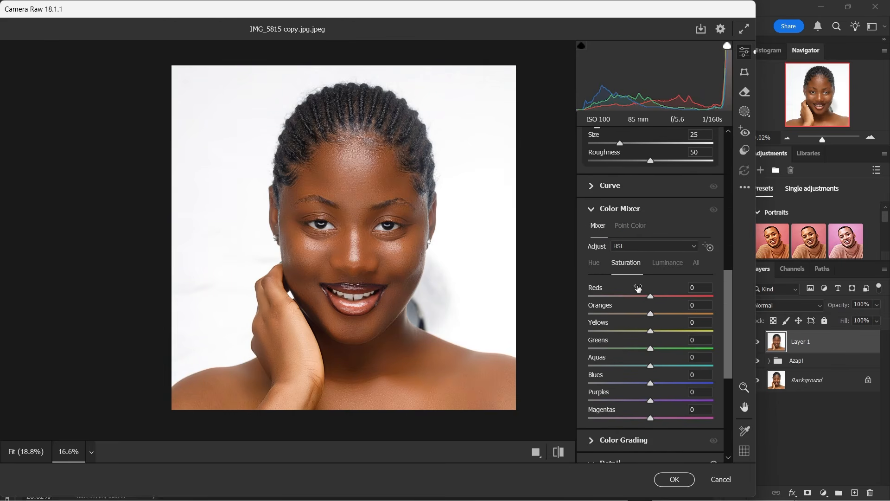
{"action": "left_click", "coordinate": [594, 262]}
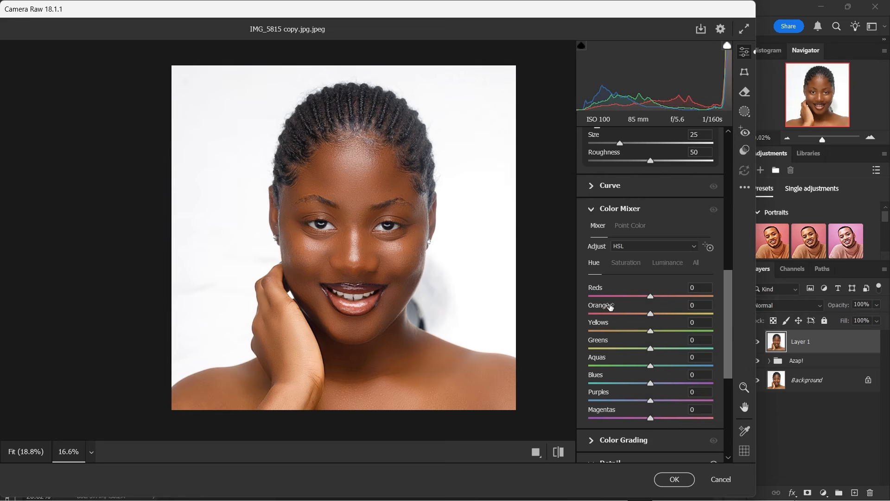
{"action": "left_click_drag", "start_coordinate": [608, 306], "coordinate": [616, 307]}
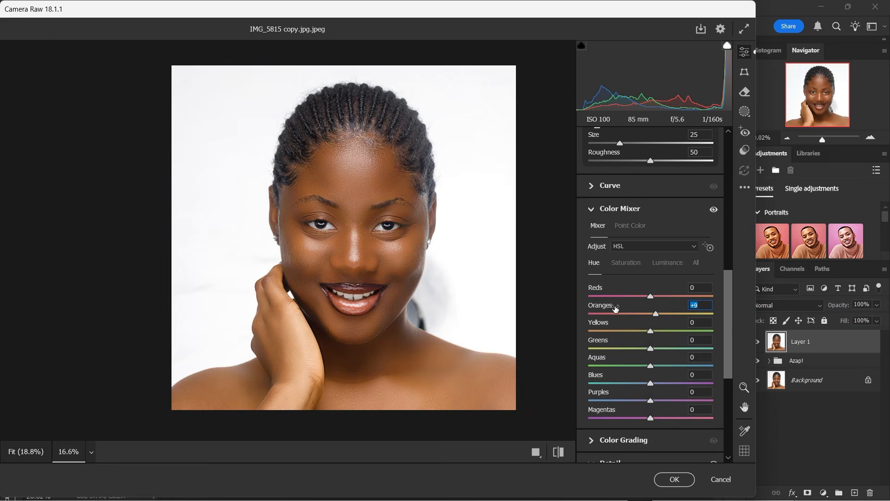
{"action": "left_click", "coordinate": [664, 263]}
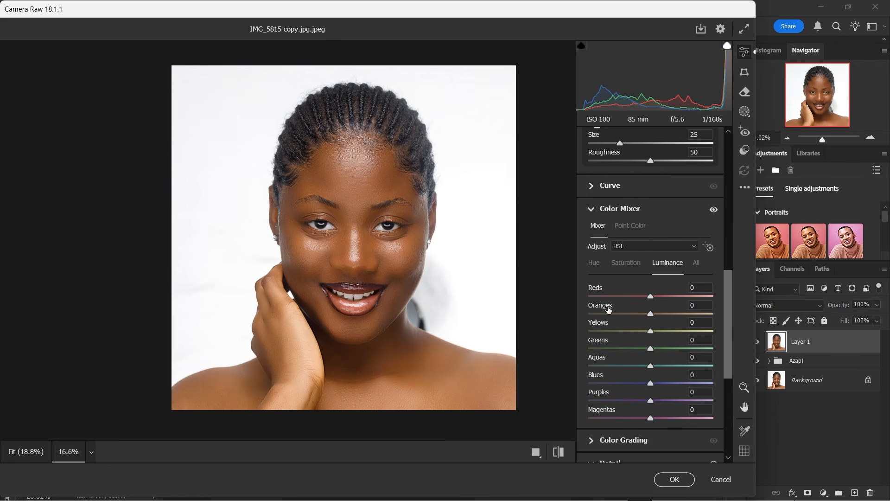
{"action": "left_click_drag", "start_coordinate": [609, 307], "coordinate": [619, 315]}
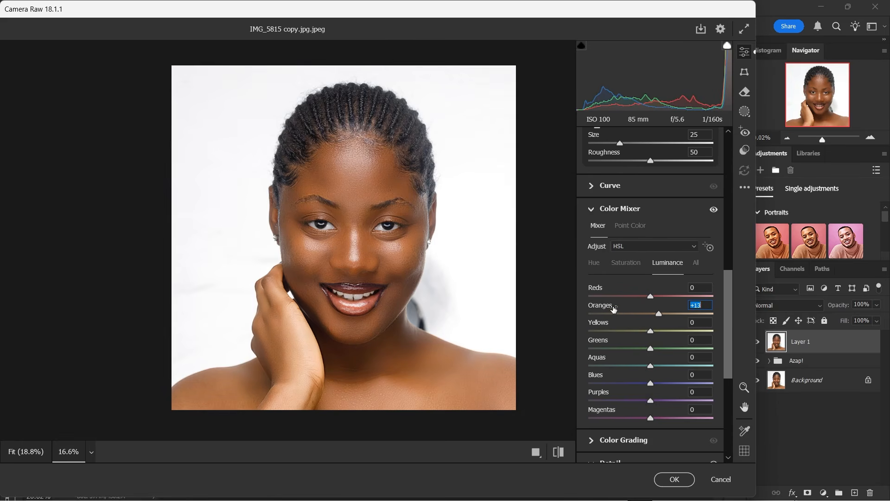
Step: Set the saturation of Oranges to -8 and Yellows to -53, and compare the result with the default settings
{"action": "left_click", "coordinate": [625, 268]}
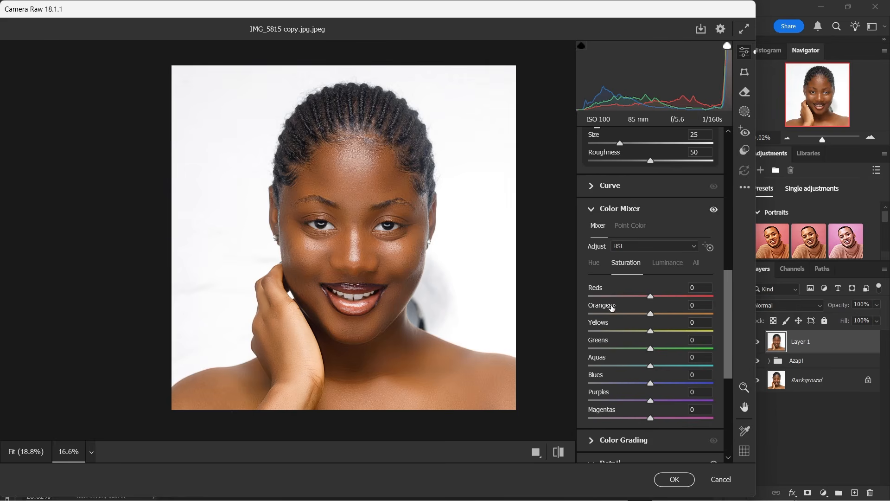
{"action": "left_click_drag", "start_coordinate": [612, 308], "coordinate": [605, 310]}
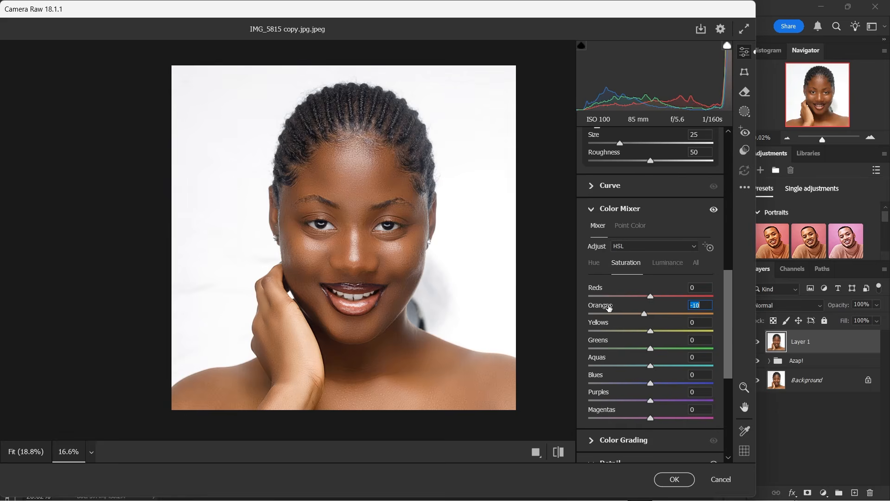
{"action": "left_click_drag", "start_coordinate": [609, 308], "coordinate": [548, 330]}
{"action": "left_click", "coordinate": [558, 452]}
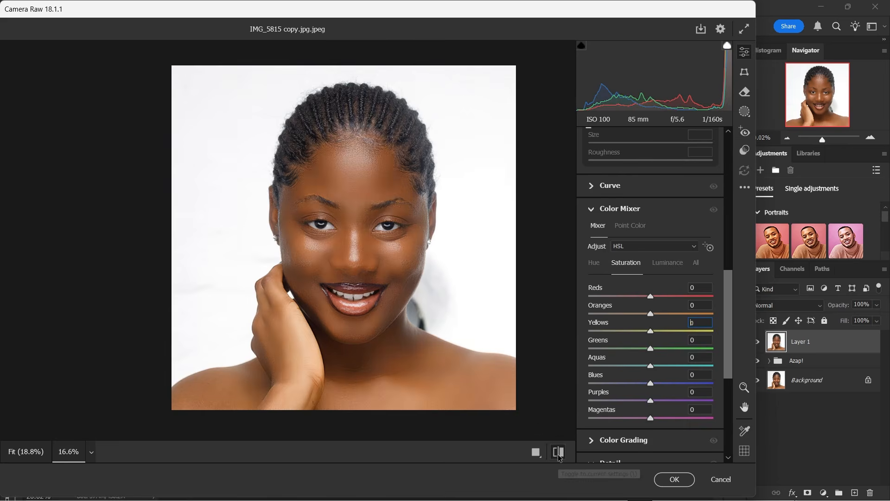
{"action": "left_click", "coordinate": [559, 454]}
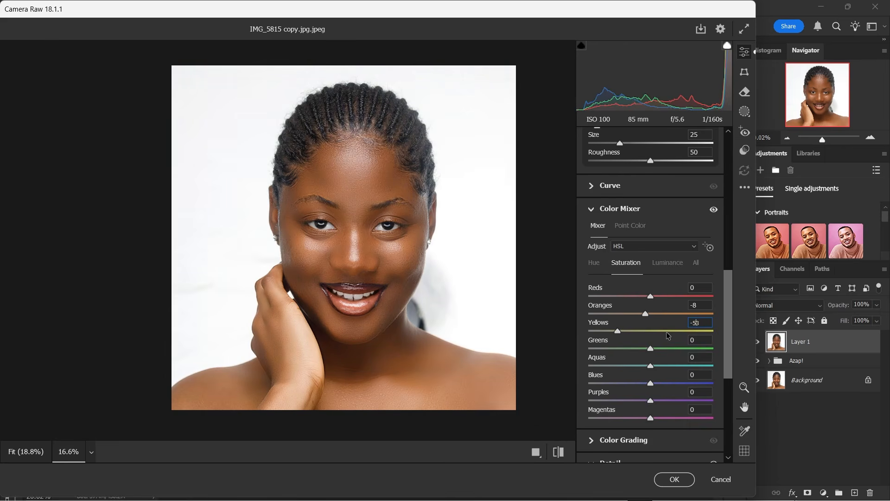
Step: Apply the Camera Raw adjustments to Layer 1 and compare the portrait with the layer hidden and shown
{"action": "scroll", "coordinate": [667, 338], "scroll_direction": "down", "scroll_amount": 5}
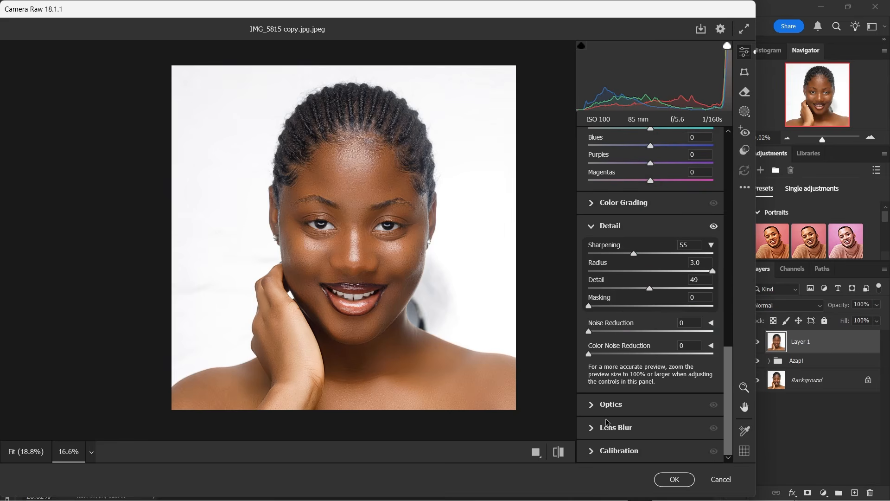
{"action": "left_click", "coordinate": [674, 480]}
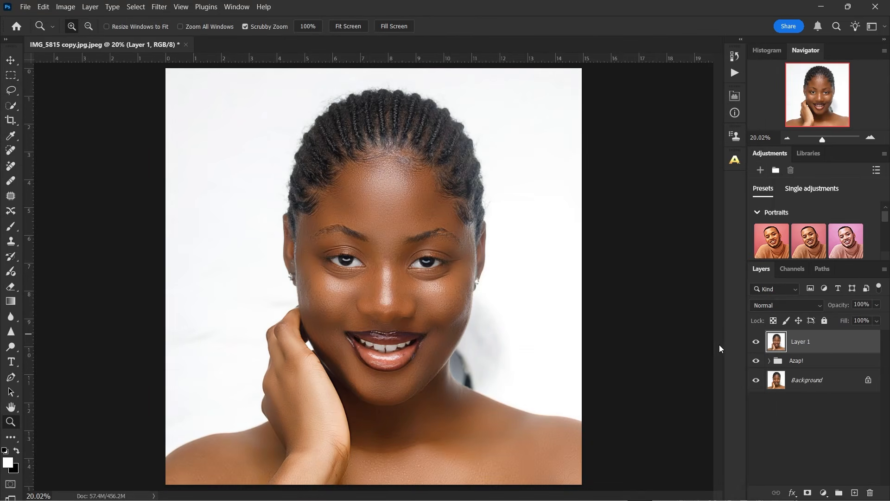
{"action": "left_click", "coordinate": [757, 344]}
{"action": "left_click", "coordinate": [756, 344]}
Step: Add a Selective Color adjustment layer and set its Yellows to Magenta -8% and Yellow -14%
{"action": "left_click", "coordinate": [823, 493]}
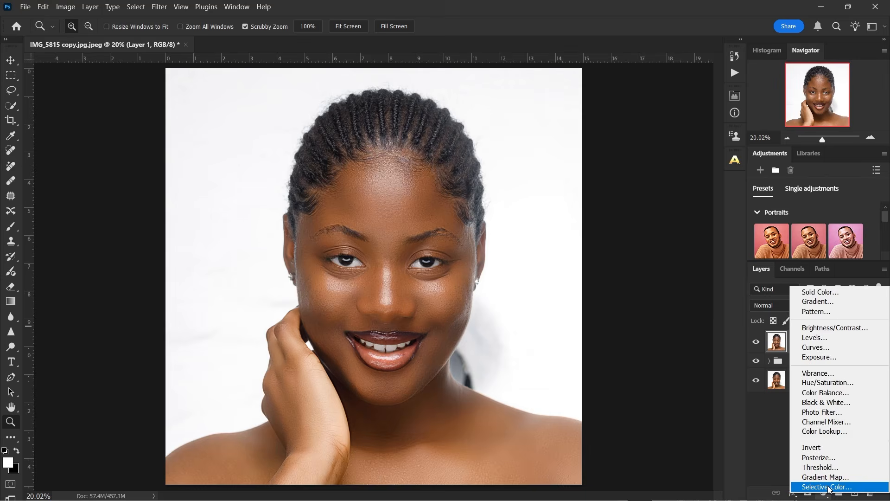
{"action": "left_click", "coordinate": [816, 490]}
{"action": "left_click", "coordinate": [638, 145]}
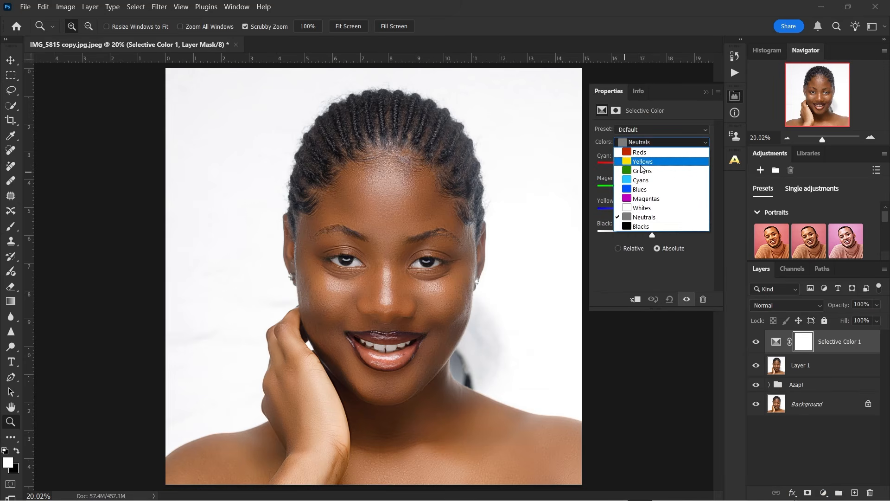
{"action": "left_click", "coordinate": [648, 171]}
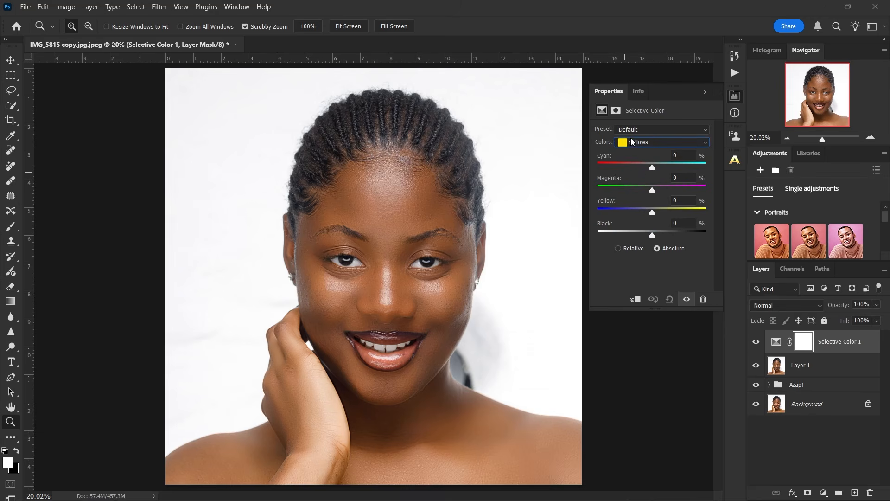
{"action": "left_click", "coordinate": [648, 145]}
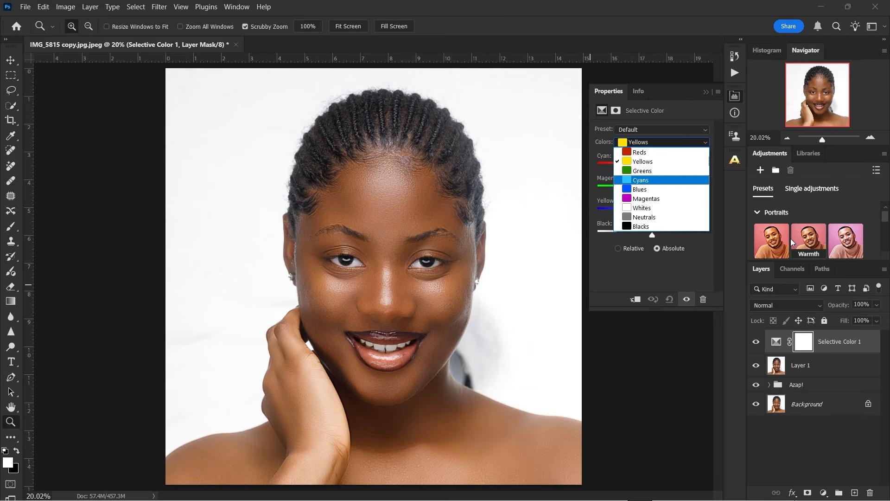
{"action": "left_click", "coordinate": [655, 163]}
{"action": "left_click_drag", "start_coordinate": [652, 213], "coordinate": [648, 195]}
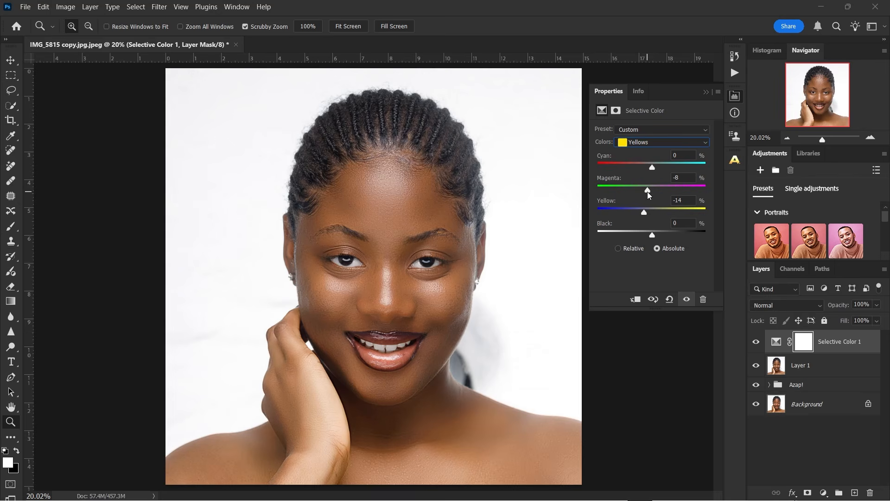
Step: Set Cyan to -6% for the Reds in the Selective Color adjustment and compare the portrait without it
{"action": "left_click", "coordinate": [657, 138]}
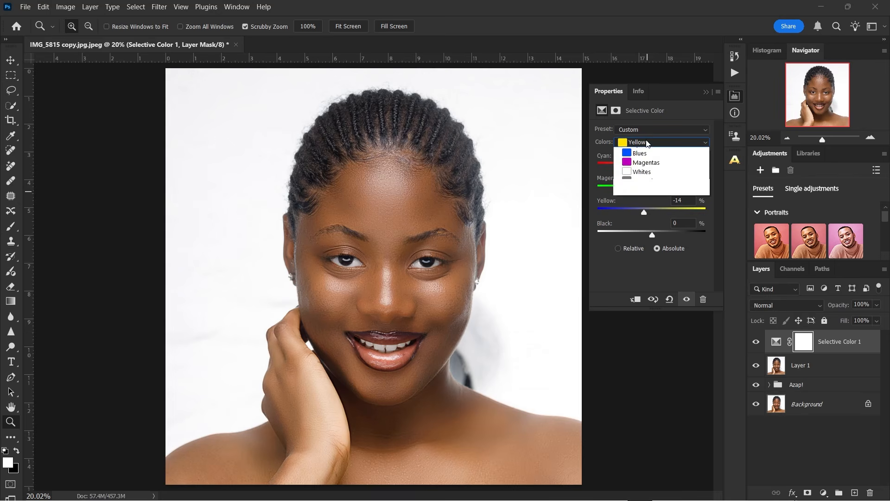
{"action": "left_click", "coordinate": [660, 141]}
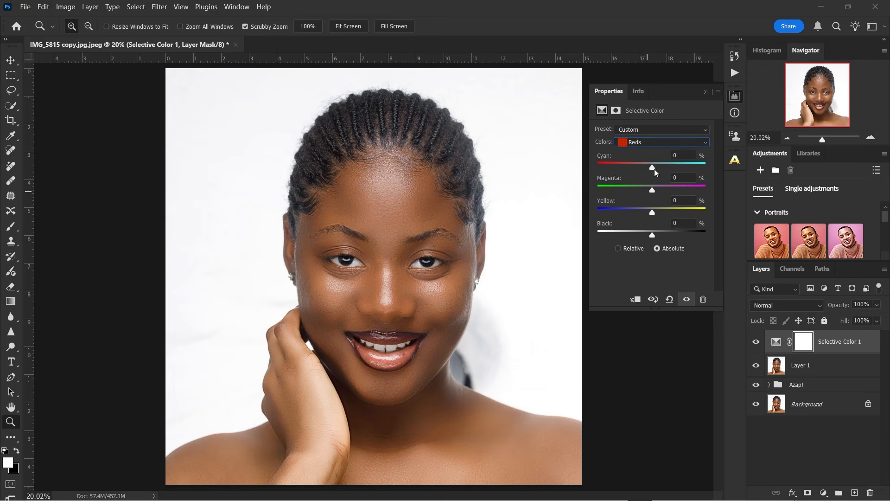
{"action": "mouse_move", "coordinate": [652, 168]}
{"action": "left_mouse_down"}
{"action": "mouse_move", "coordinate": [642, 173]}
{"action": "mouse_move", "coordinate": [684, 175]}
{"action": "mouse_move", "coordinate": [649, 175]}
{"action": "left_mouse_up"}
{"action": "left_click_drag", "start_coordinate": [649, 176], "coordinate": [650, 175]}
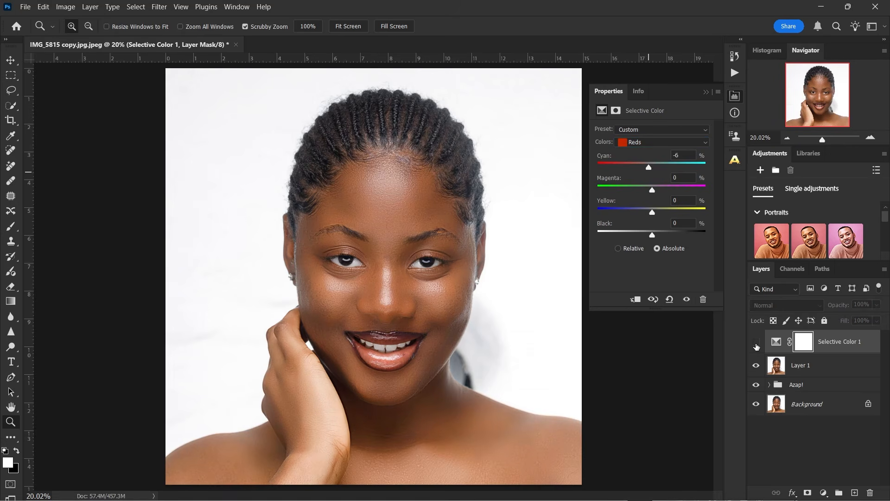
{"action": "left_click", "coordinate": [706, 91]}
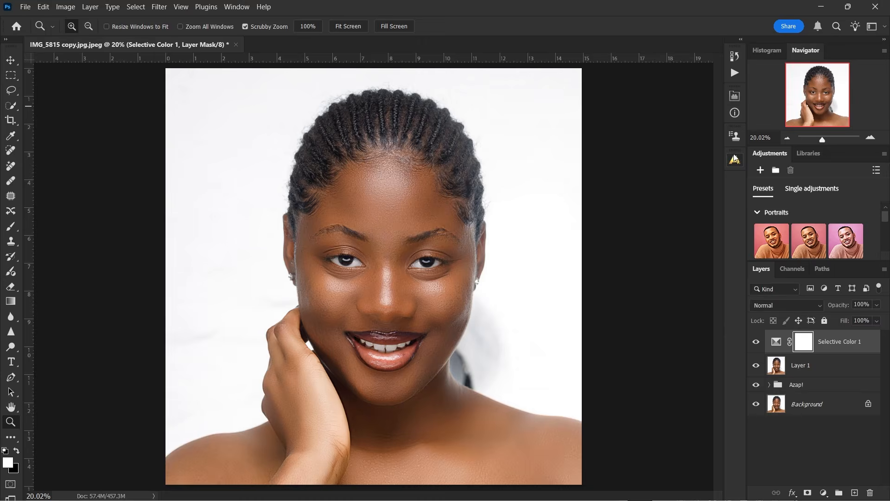
Step: Apply Azap Retouch's Color Pop, compare it hidden and shown, and reduce the color pop! layer's opacity to 46%
{"action": "left_click", "coordinate": [735, 160]}
{"action": "left_click", "coordinate": [647, 177]}
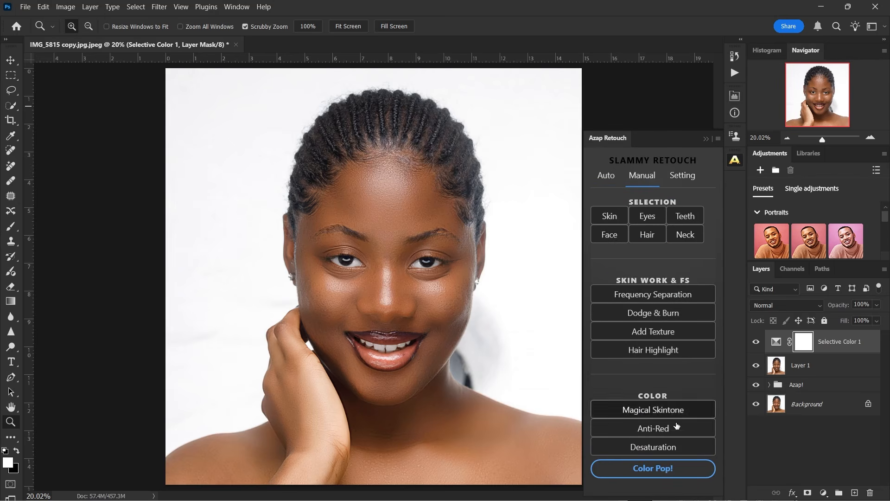
{"action": "left_click", "coordinate": [657, 472]}
{"action": "left_click", "coordinate": [756, 343]}
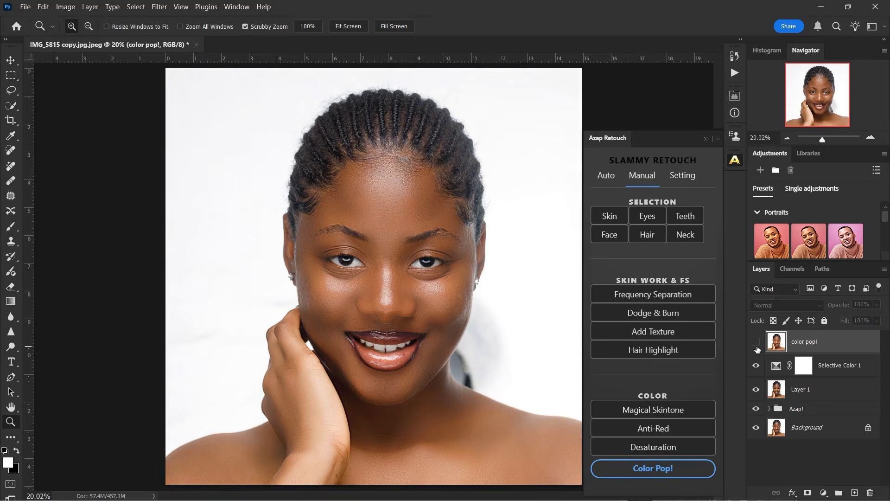
{"action": "left_click", "coordinate": [757, 346]}
{"action": "mouse_move", "coordinate": [839, 312]}
{"action": "left_mouse_down"}
{"action": "mouse_move", "coordinate": [819, 309]}
{"action": "mouse_move", "coordinate": [837, 306]}
{"action": "left_mouse_up"}
Step: Compare the retouch with the original photo through the opening history state, and return to the latest state
{"action": "left_click", "coordinate": [741, 54]}
{"action": "left_click_drag", "start_coordinate": [720, 157], "coordinate": [720, 69]}
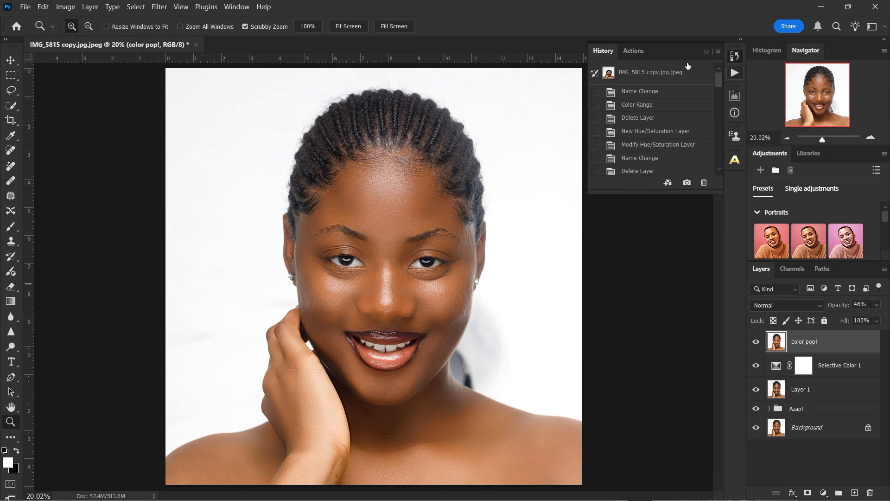
{"action": "left_click", "coordinate": [687, 70]}
{"action": "scroll", "coordinate": [429, 359], "scroll_direction": "down", "scroll_amount": 3}
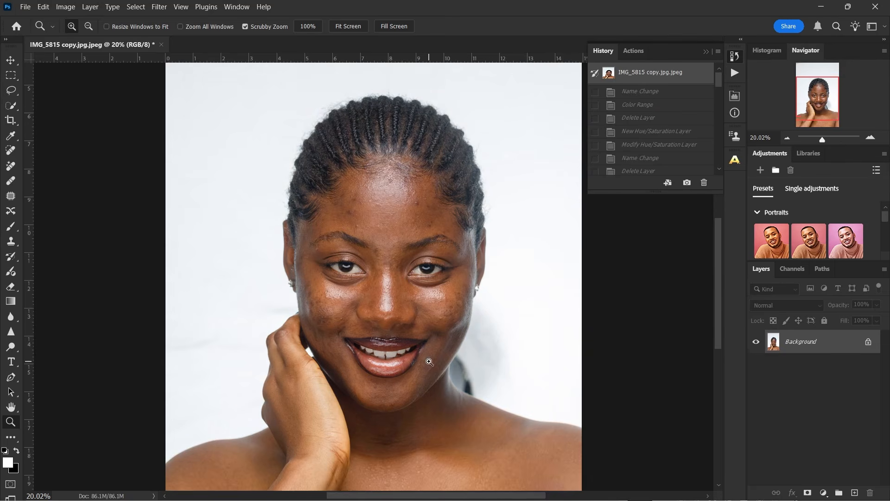
{"action": "left_click_drag", "start_coordinate": [406, 175], "coordinate": [420, 192]}
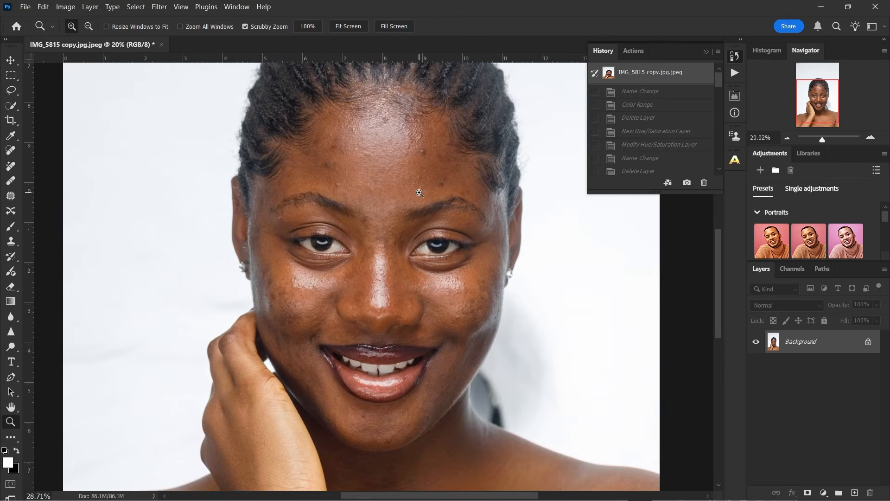
{"action": "key", "text": "ctrl+0"}
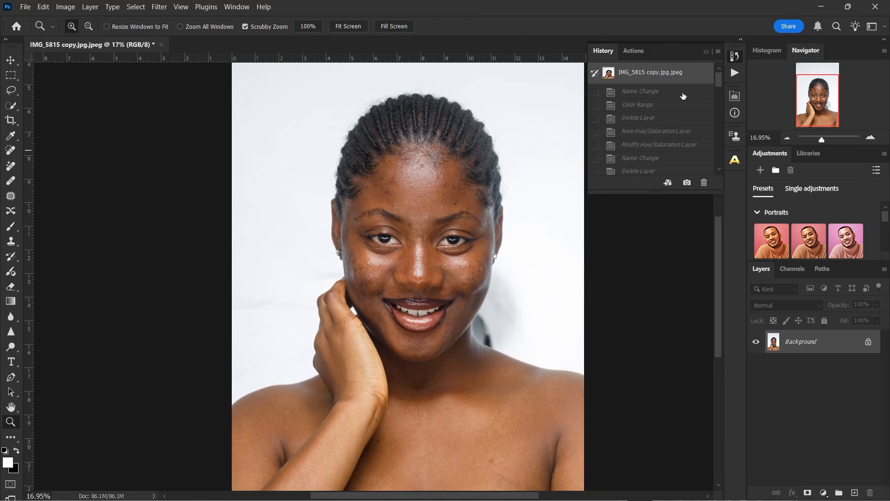
{"action": "scroll", "coordinate": [681, 97], "scroll_direction": "down", "scroll_amount": 10}
{"action": "left_click", "coordinate": [660, 172]}
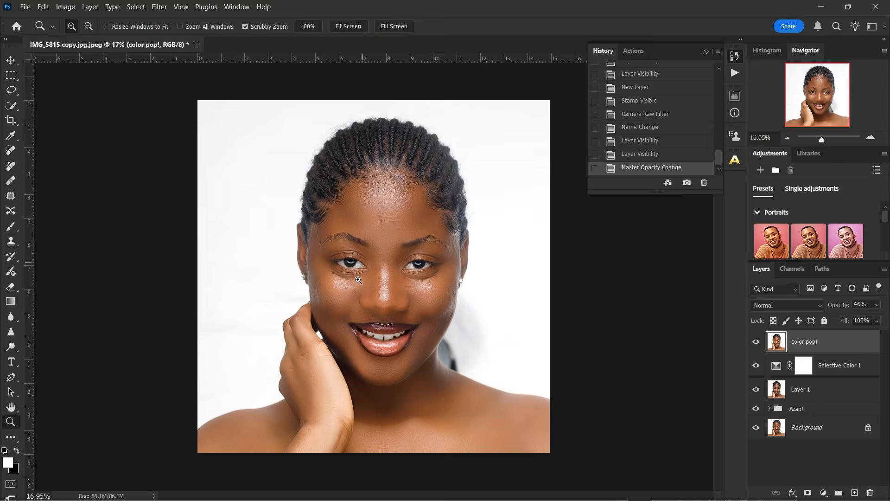
Step: Inspect the retouched skin around the face, mouth and jaw close up, and fit the whole portrait on screen
{"action": "left_click_drag", "start_coordinate": [426, 232], "coordinate": [320, 301]}
{"action": "left_click", "coordinate": [181, 7]}
{"action": "left_click", "coordinate": [234, 111]}
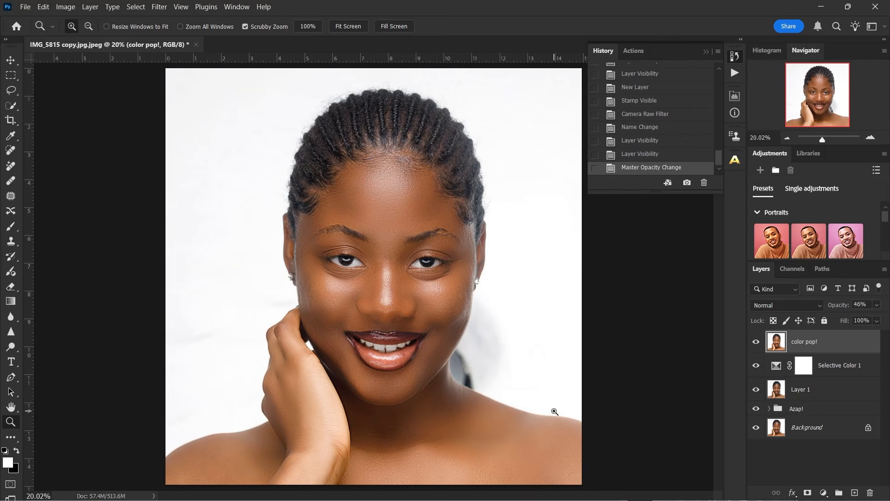
{"action": "left_click_drag", "start_coordinate": [465, 371], "coordinate": [424, 368]}
{"action": "left_click", "coordinate": [181, 7]}
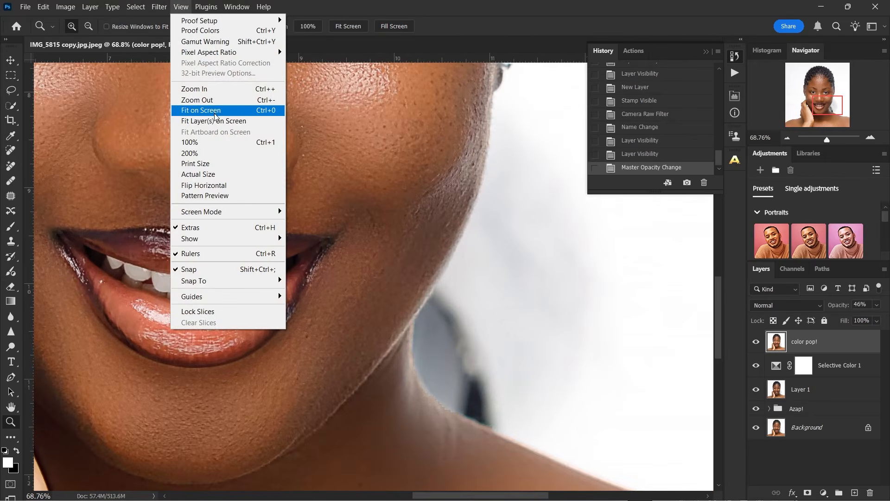
{"action": "left_click", "coordinate": [204, 112]}
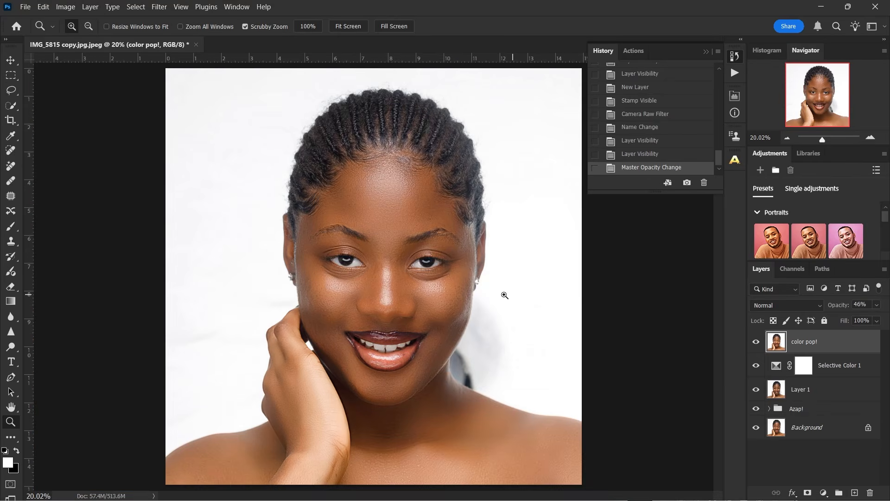